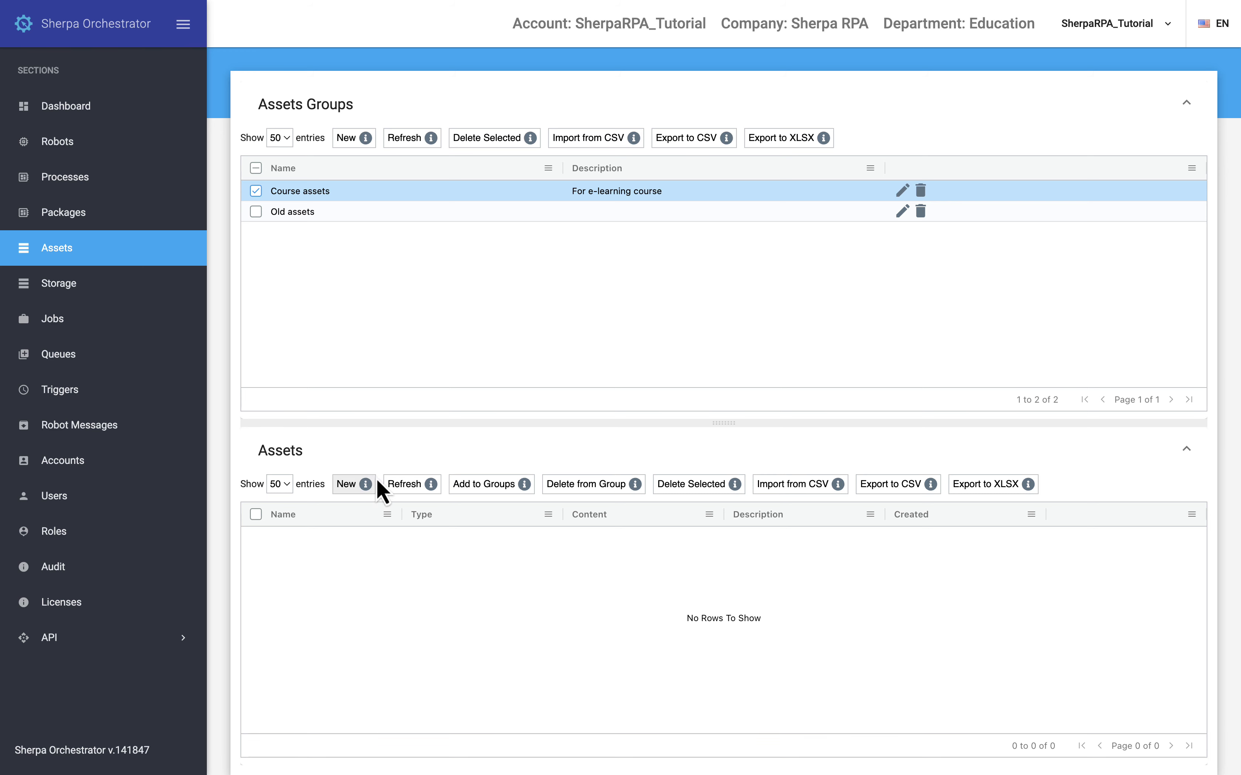
# Step: Create a credentials asset named "Testing account" with description "For practice test login", login "student" and the account password
pyautogui.click(365, 484)
pyautogui.write('Testing account')
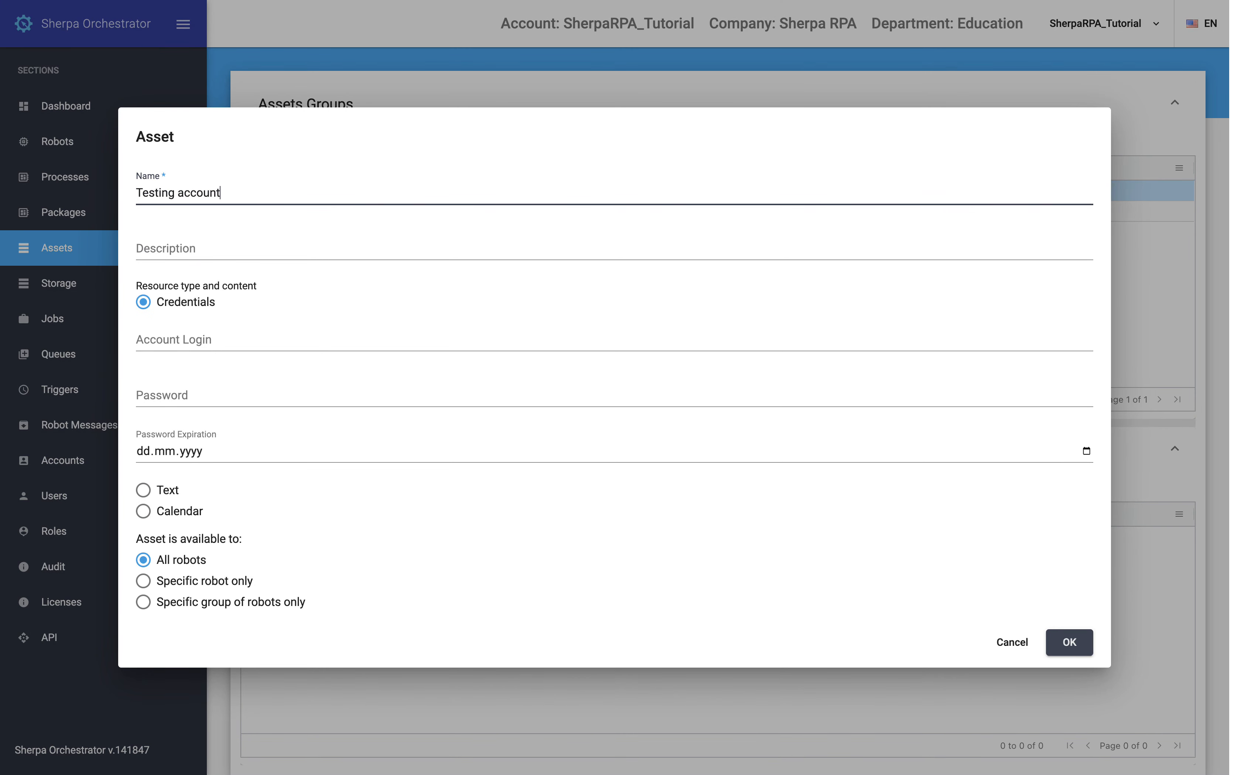
pyautogui.press('Tab')
pyautogui.write('For practice test login')
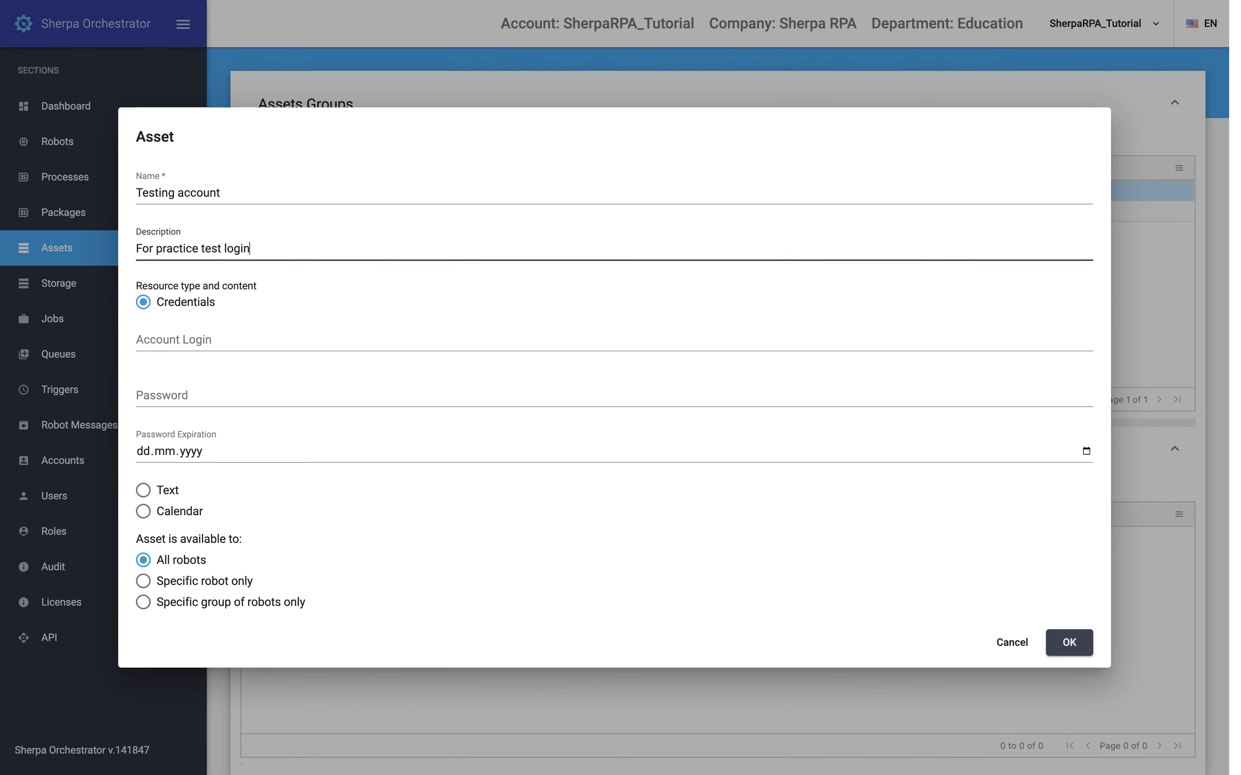
pyautogui.press('Tab')
pyautogui.write('student')
pyautogui.press('Tab')
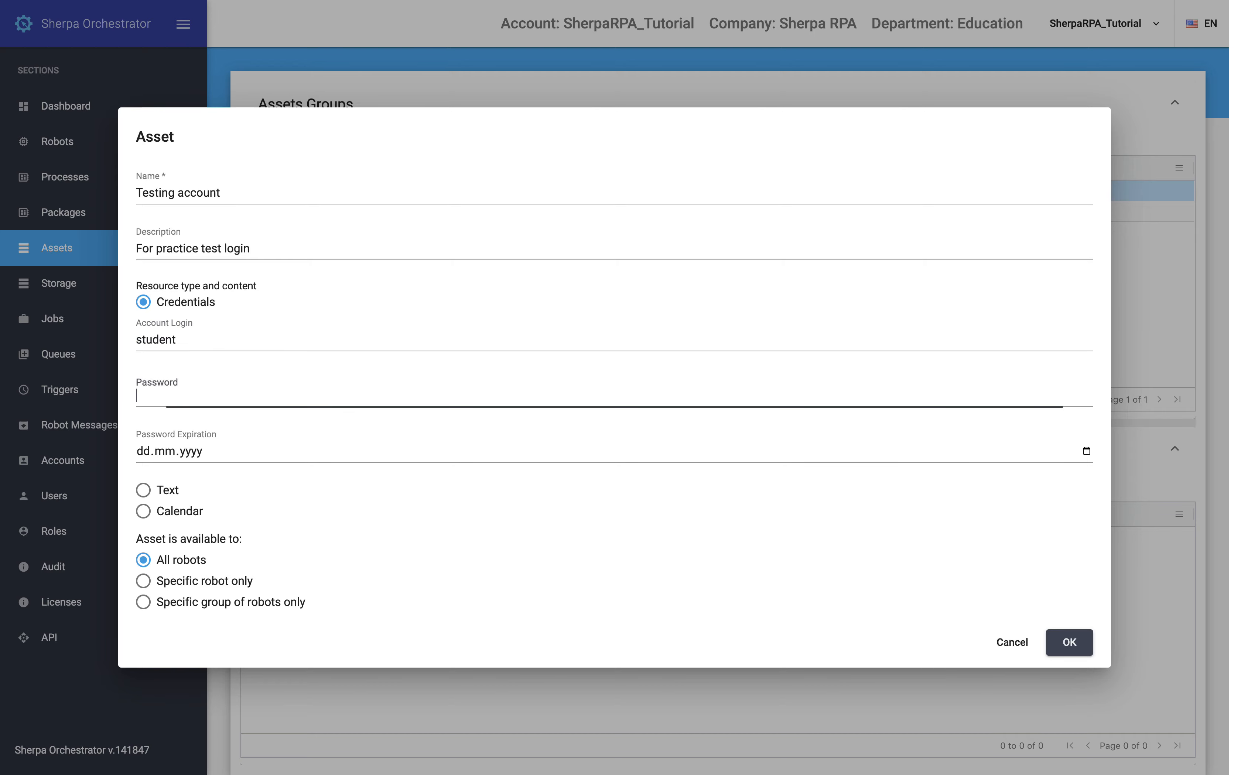
pyautogui.write('•••••••••••')
pyautogui.click(1074, 642)
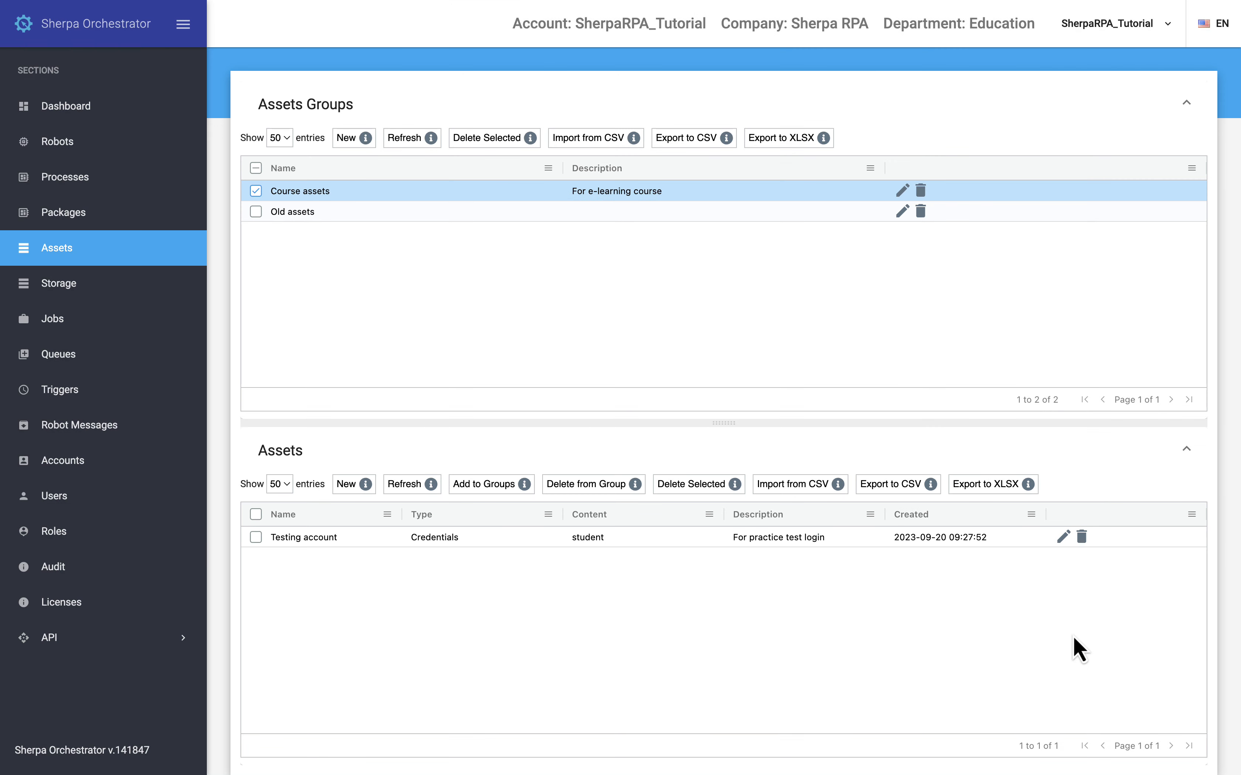
# Step: Check the password expiration of the Testing account asset and view the assets in the Old assets group
pyautogui.click(1060, 542)
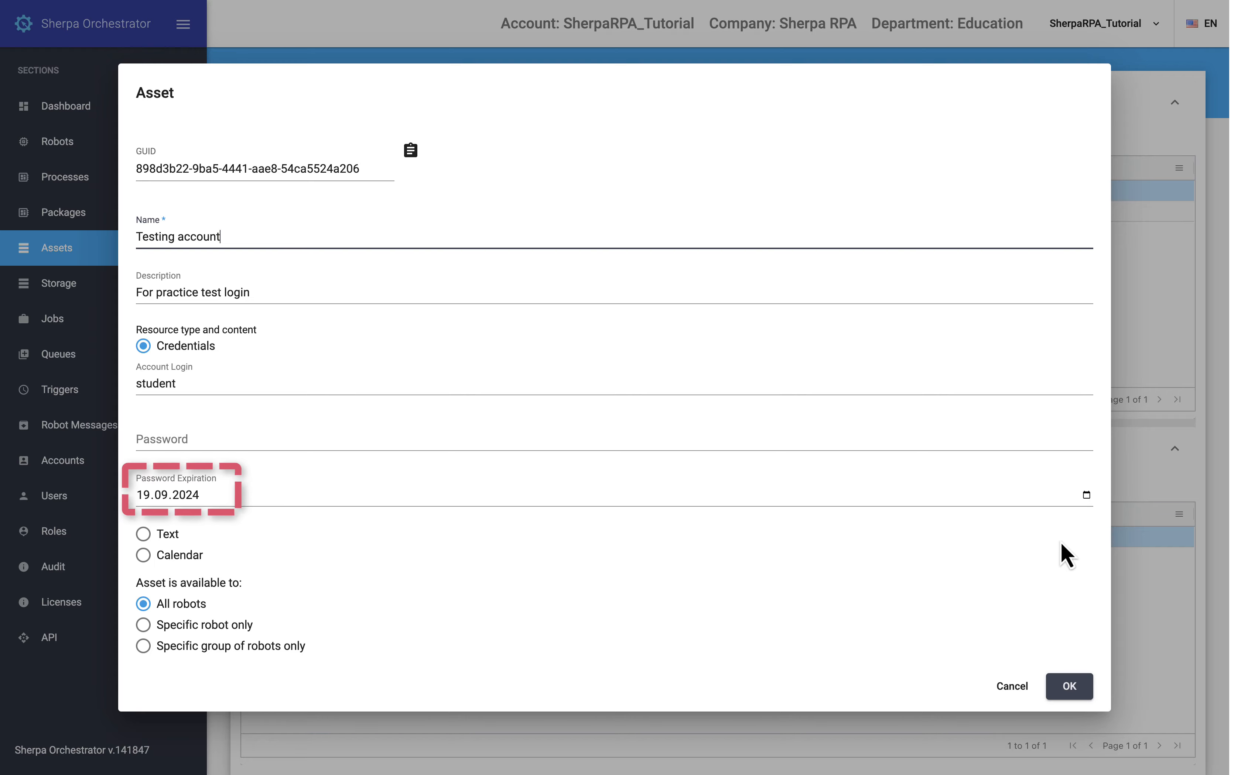
pyautogui.click(1023, 686)
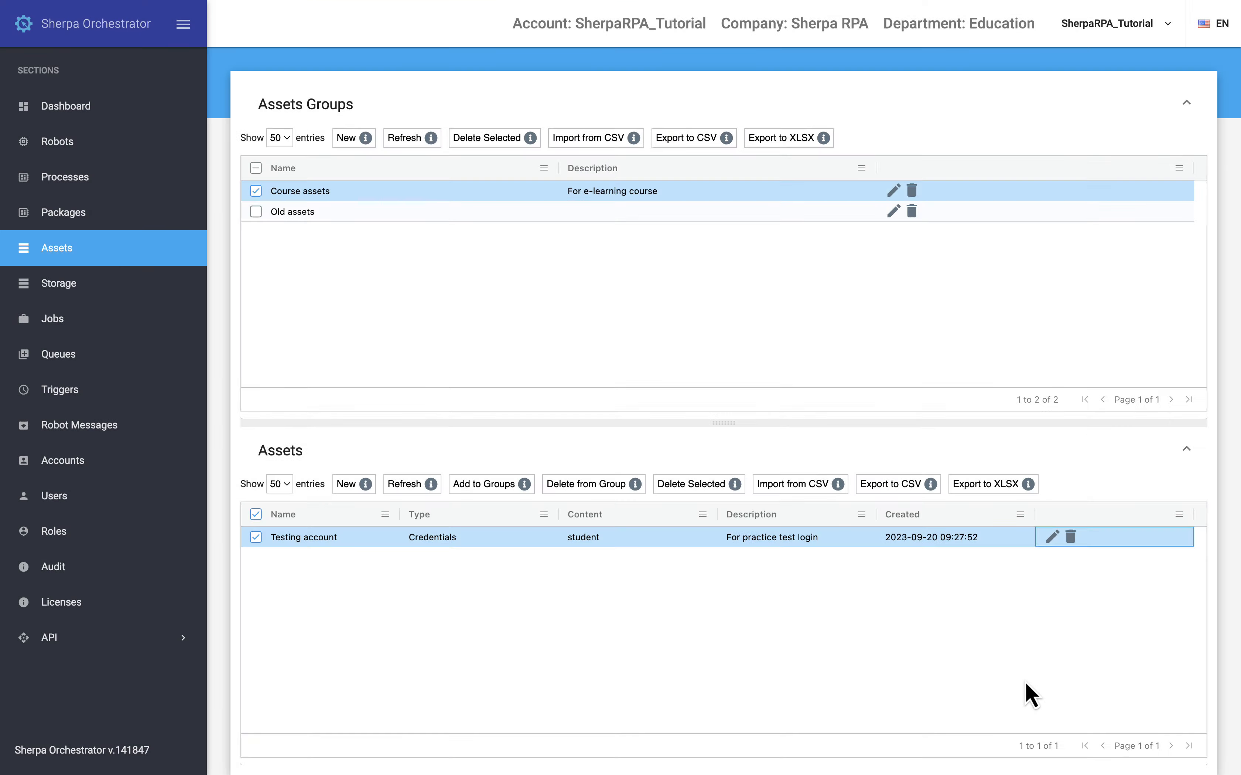
pyautogui.click(480, 217)
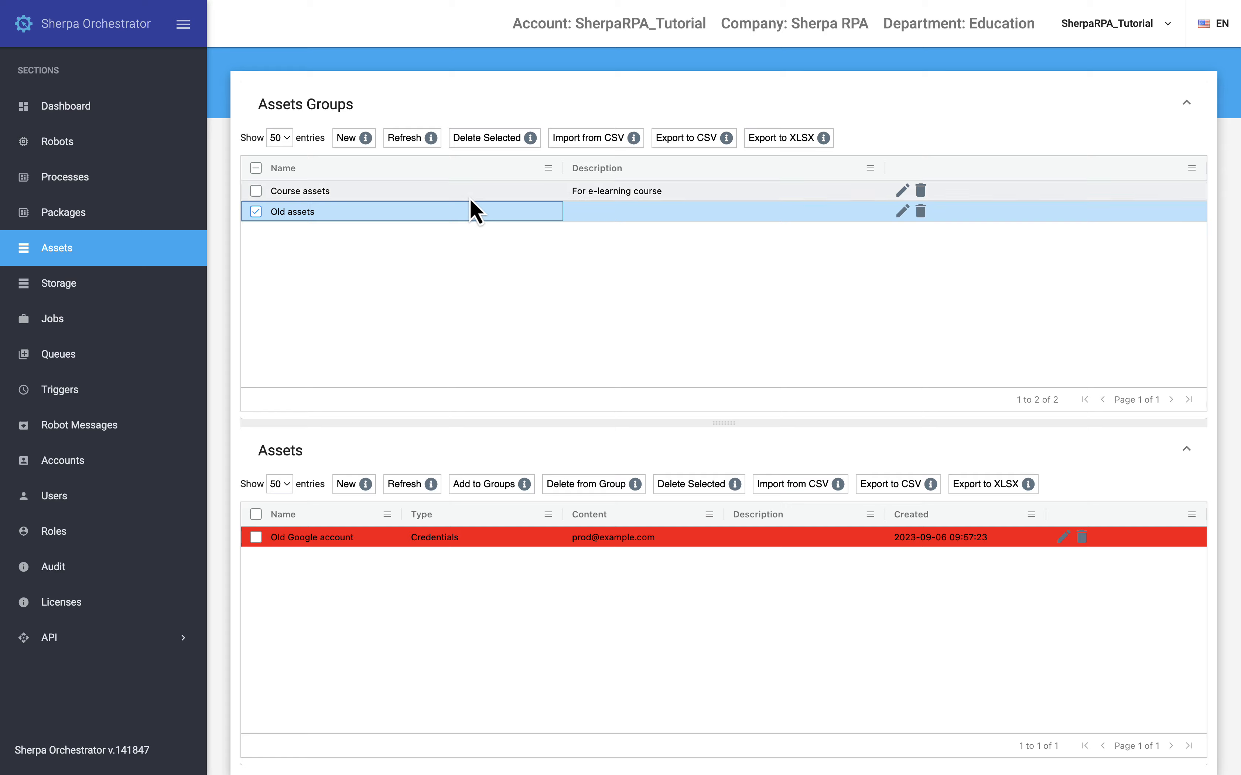
# Step: Create a text asset named "Timeout" in the Course assets group with description "In seconds" and text 3600
pyautogui.click(471, 199)
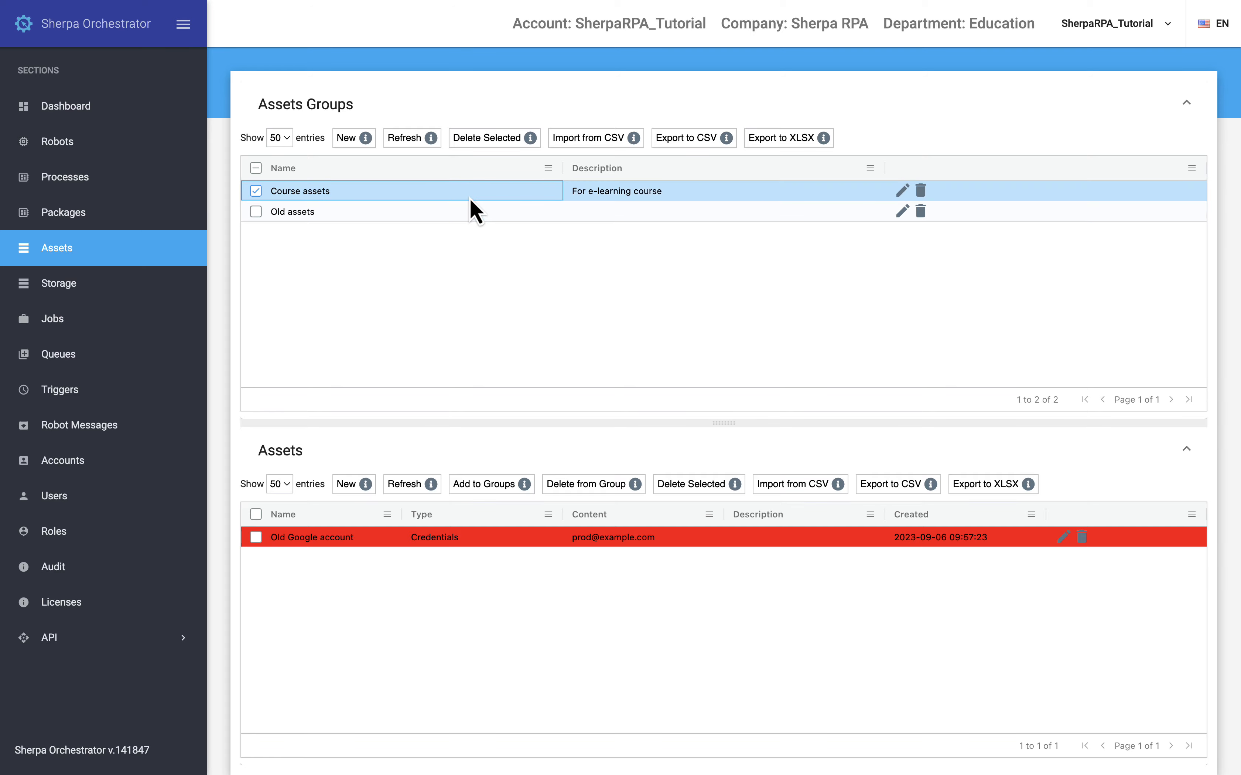
pyautogui.click(359, 486)
pyautogui.write('Timeout')
pyautogui.press('Tab')
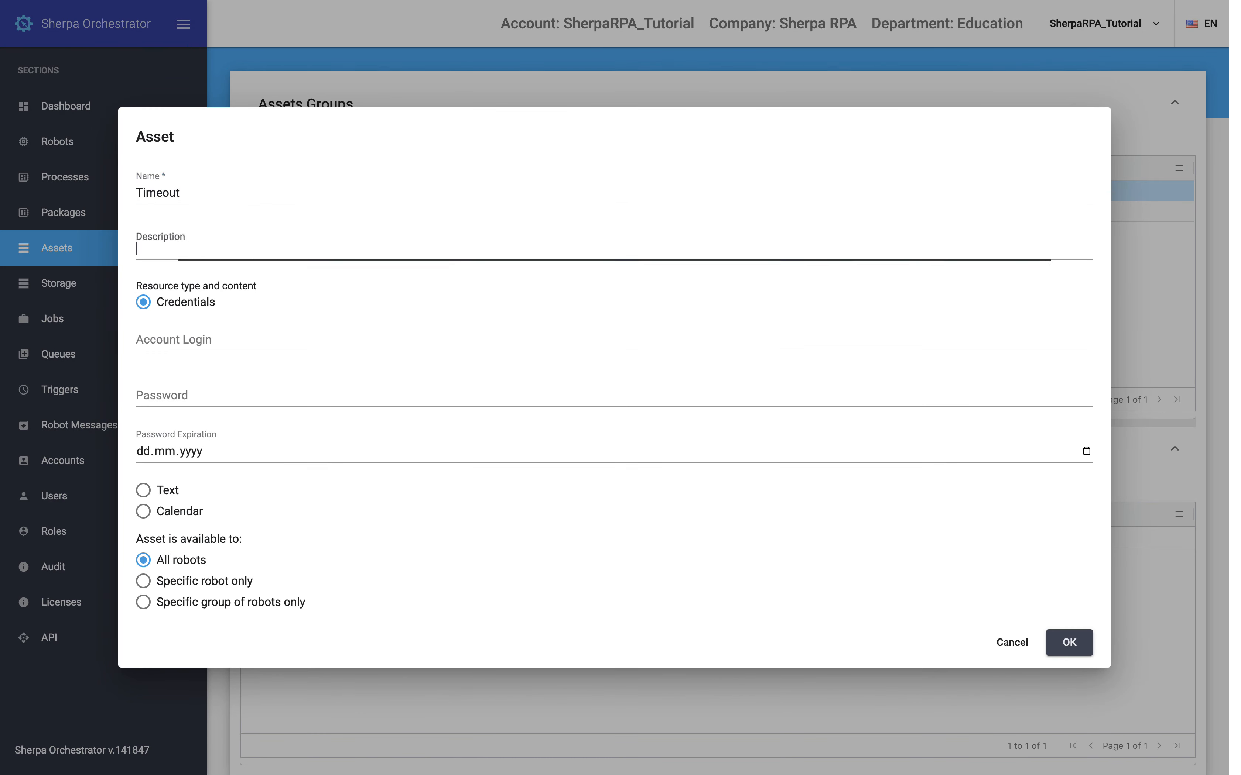
pyautogui.write('In seconds')
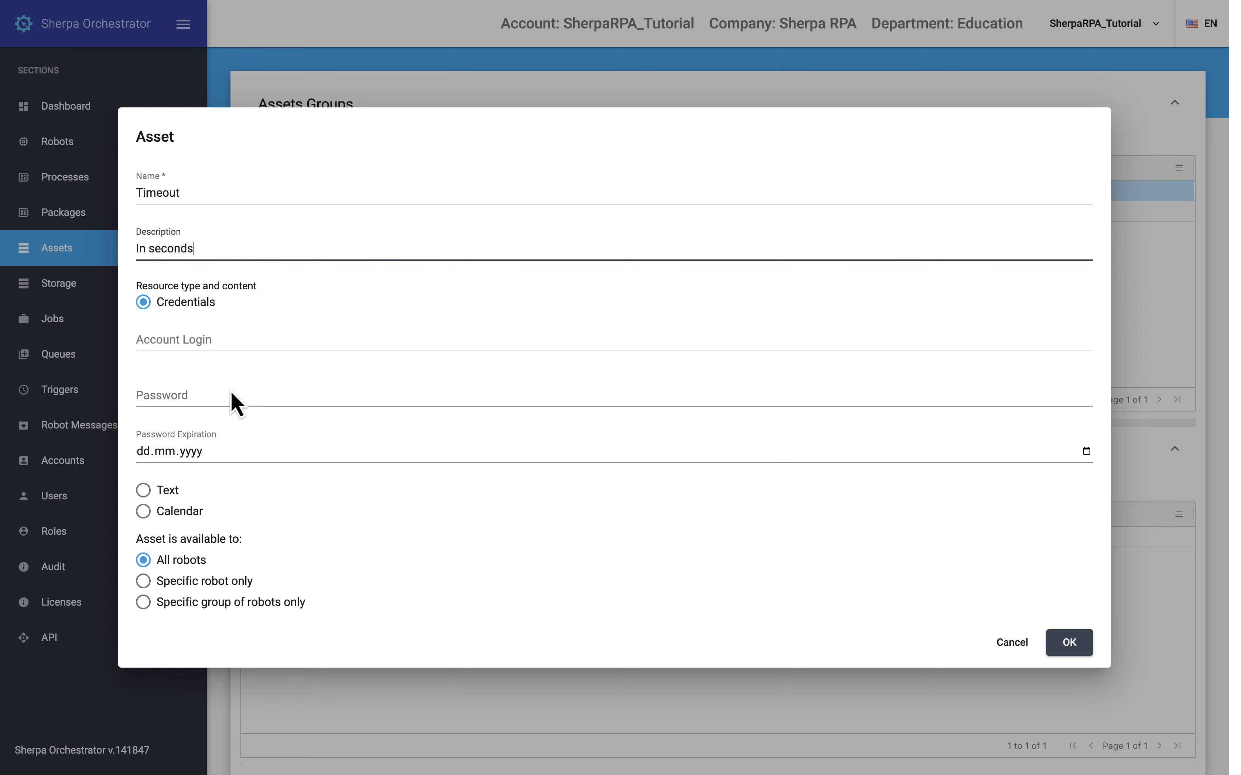
pyautogui.click(147, 491)
pyautogui.click(276, 424)
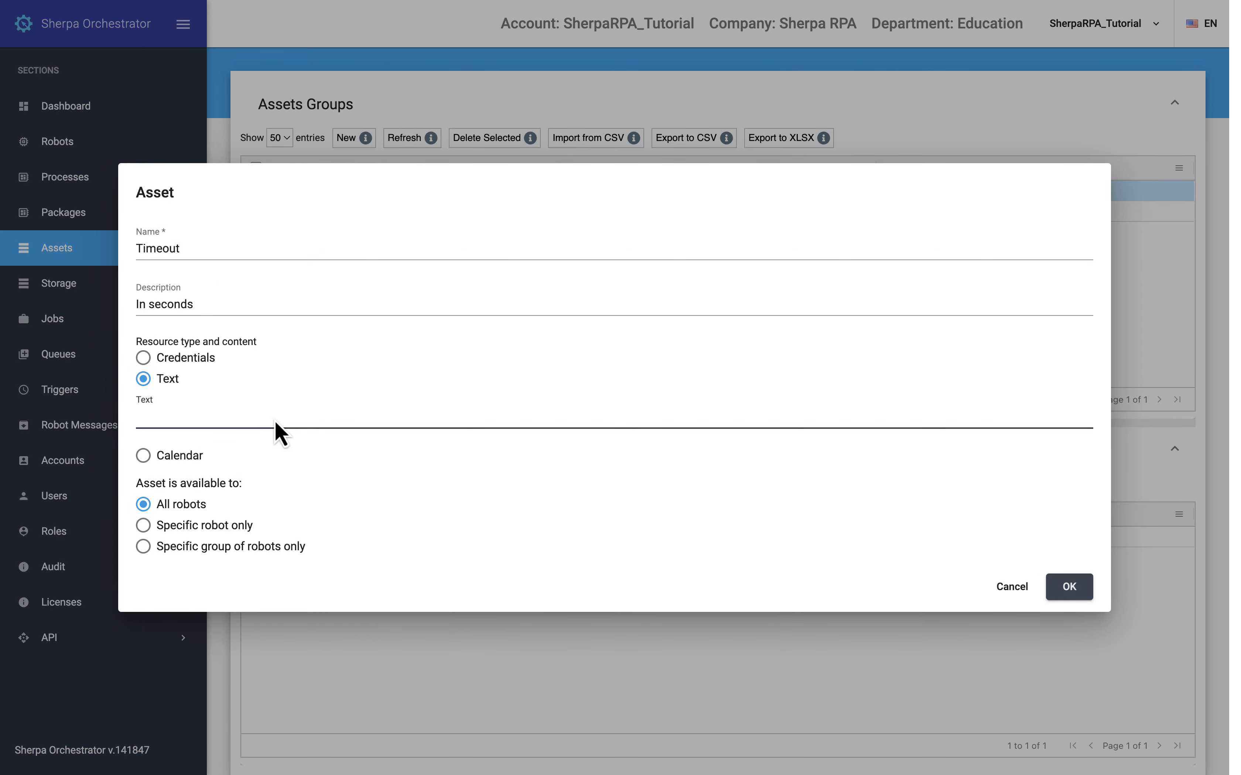
pyautogui.write('3600')
pyautogui.click(1065, 588)
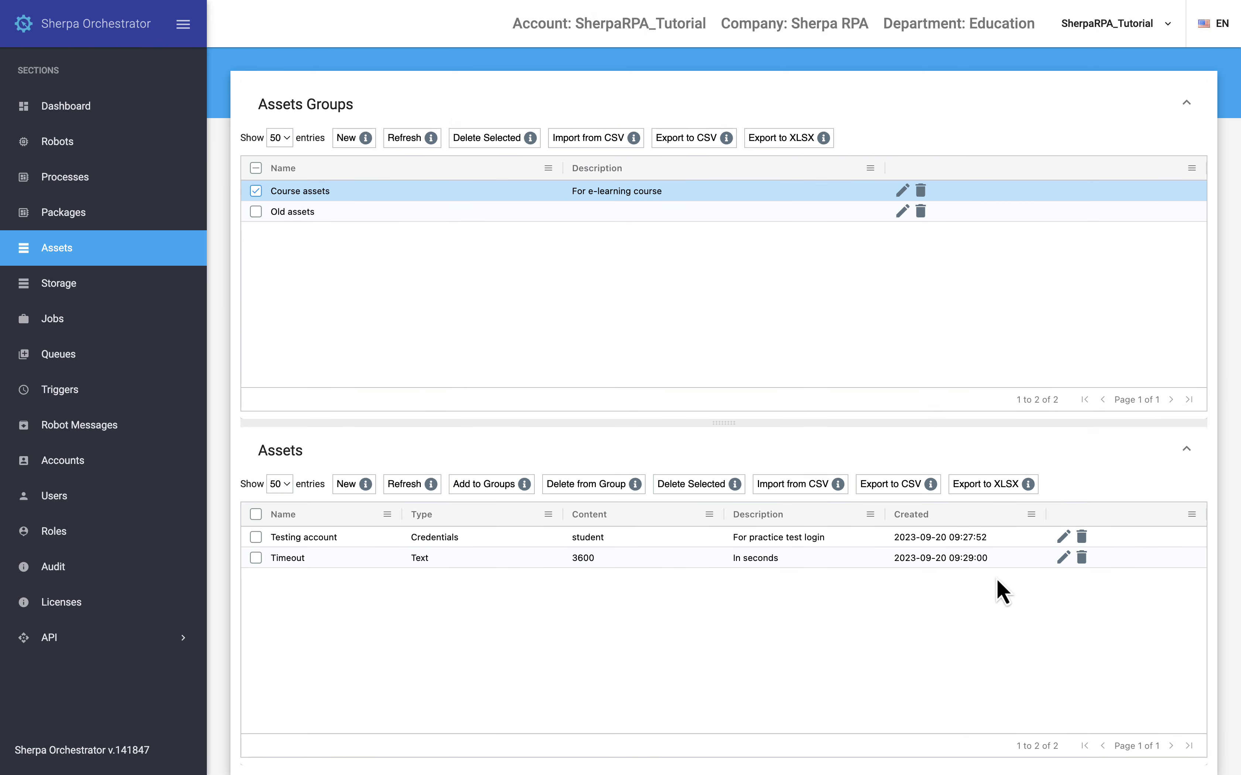
# Step: Define a new calendar-type asset named "Weekends + holidays" with description "2023-2024"
pyautogui.click(352, 484)
pyautogui.write('Weekends + holidays')
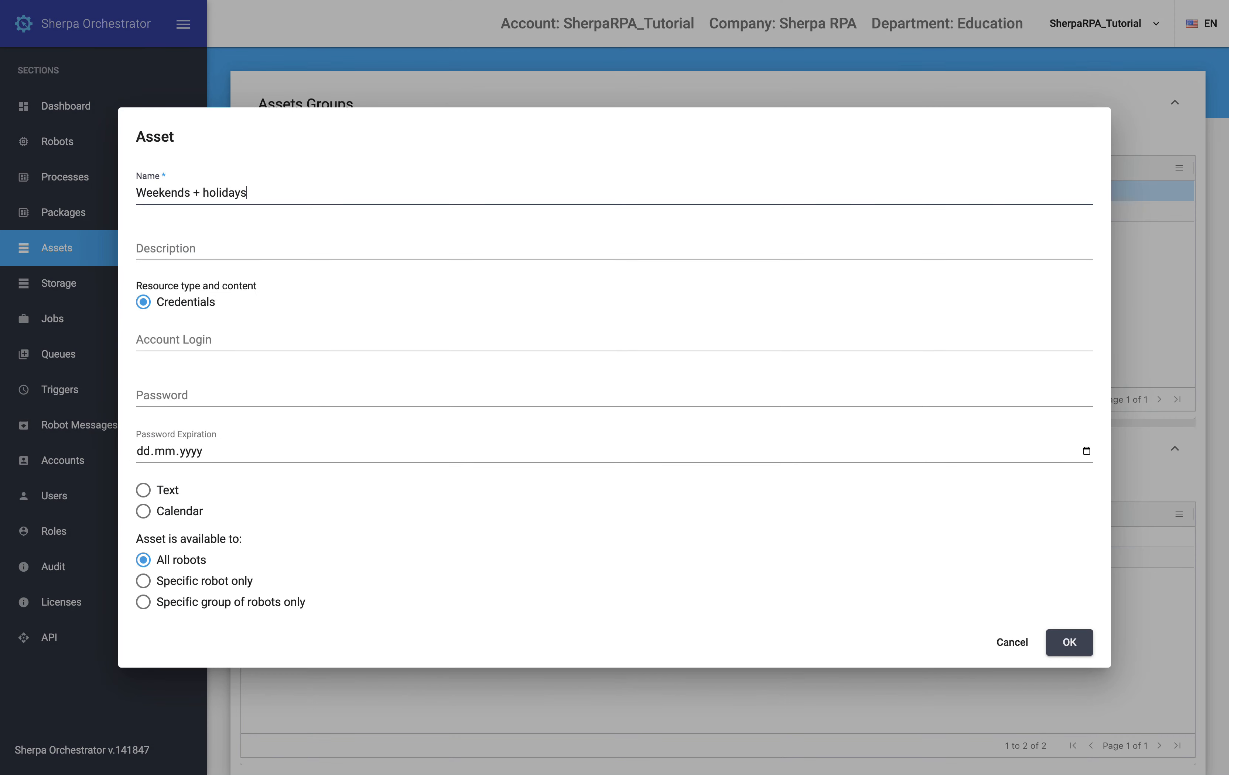
pyautogui.press('Tab')
pyautogui.write('2023-2024')
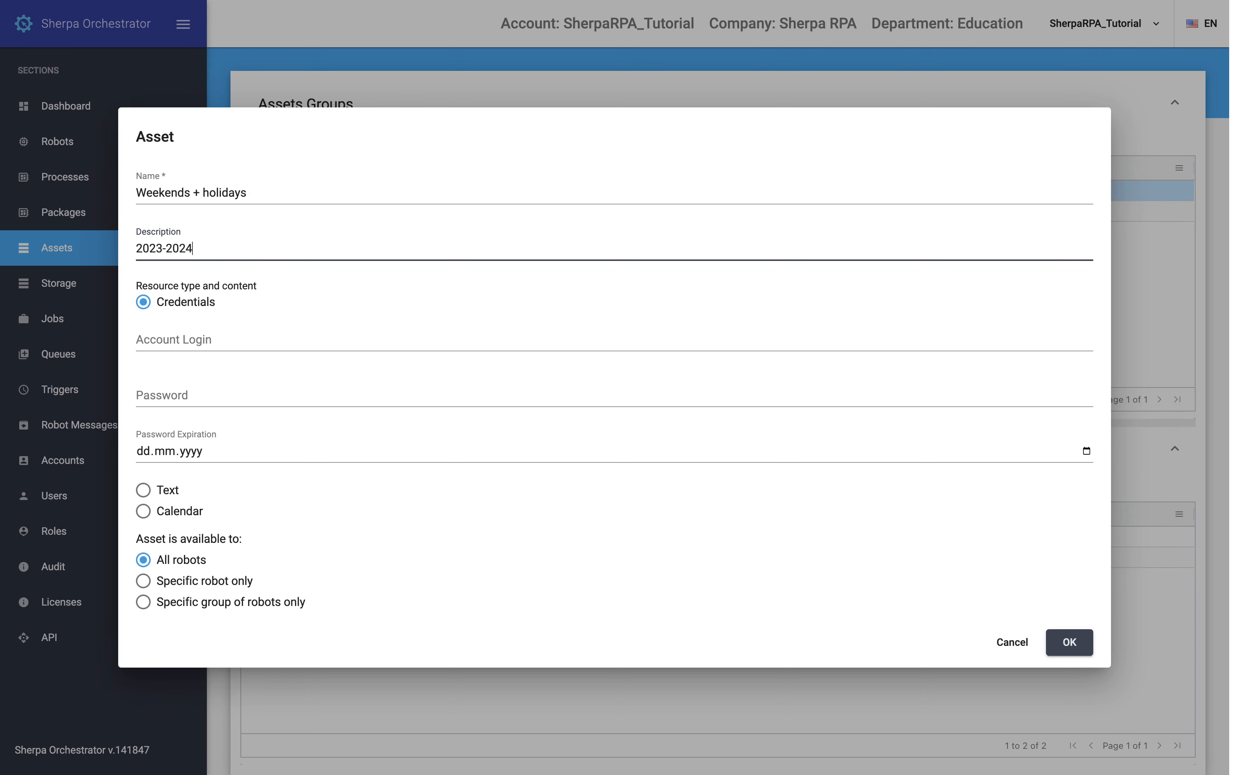
pyautogui.click(174, 510)
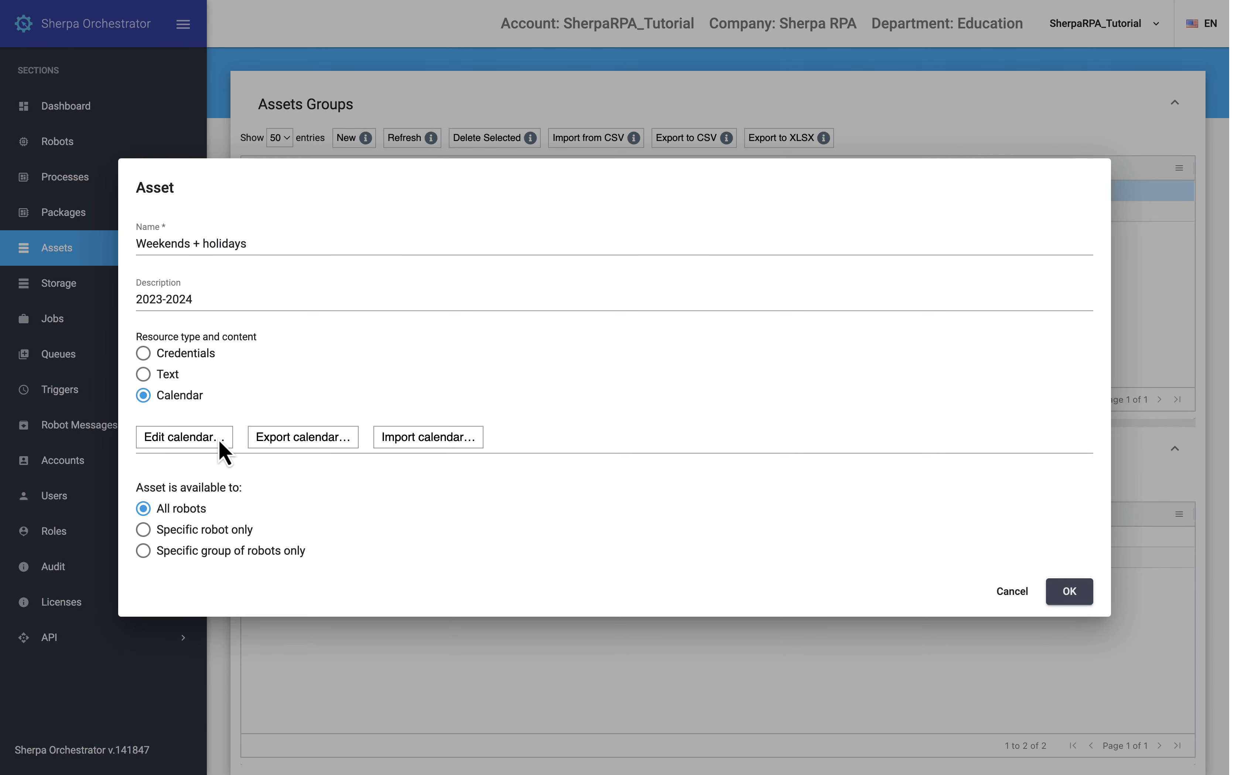
# Step: Mark September 15 and 22, 2023 in the Weekends + holidays asset's calendar
pyautogui.click(220, 443)
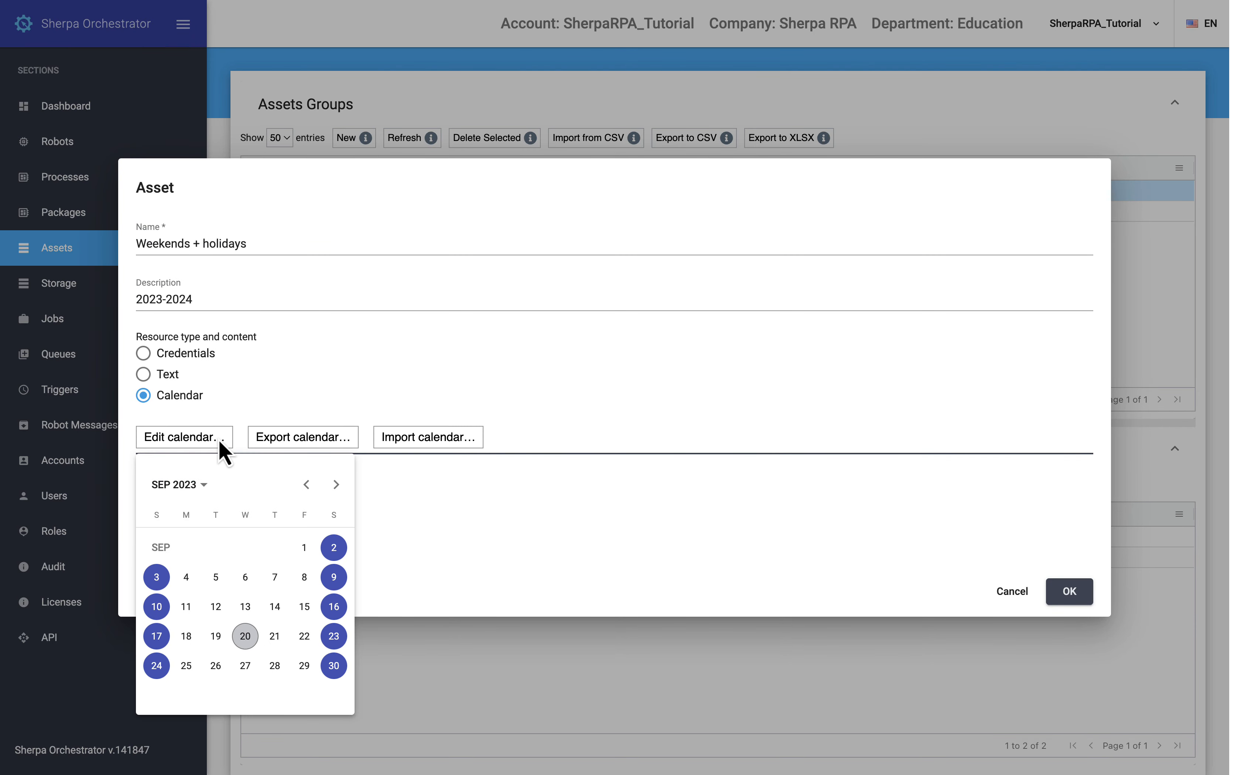
pyautogui.click(304, 609)
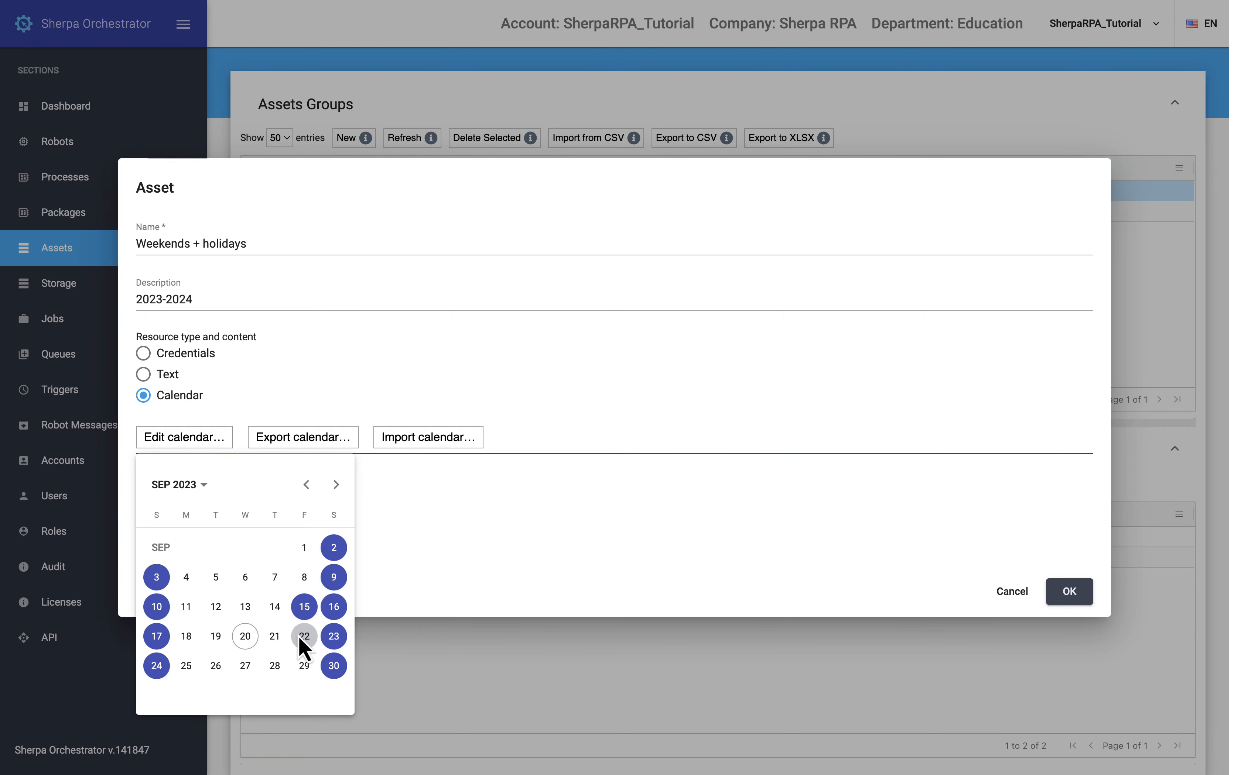
pyautogui.click(302, 637)
pyautogui.click(421, 499)
pyautogui.click(341, 445)
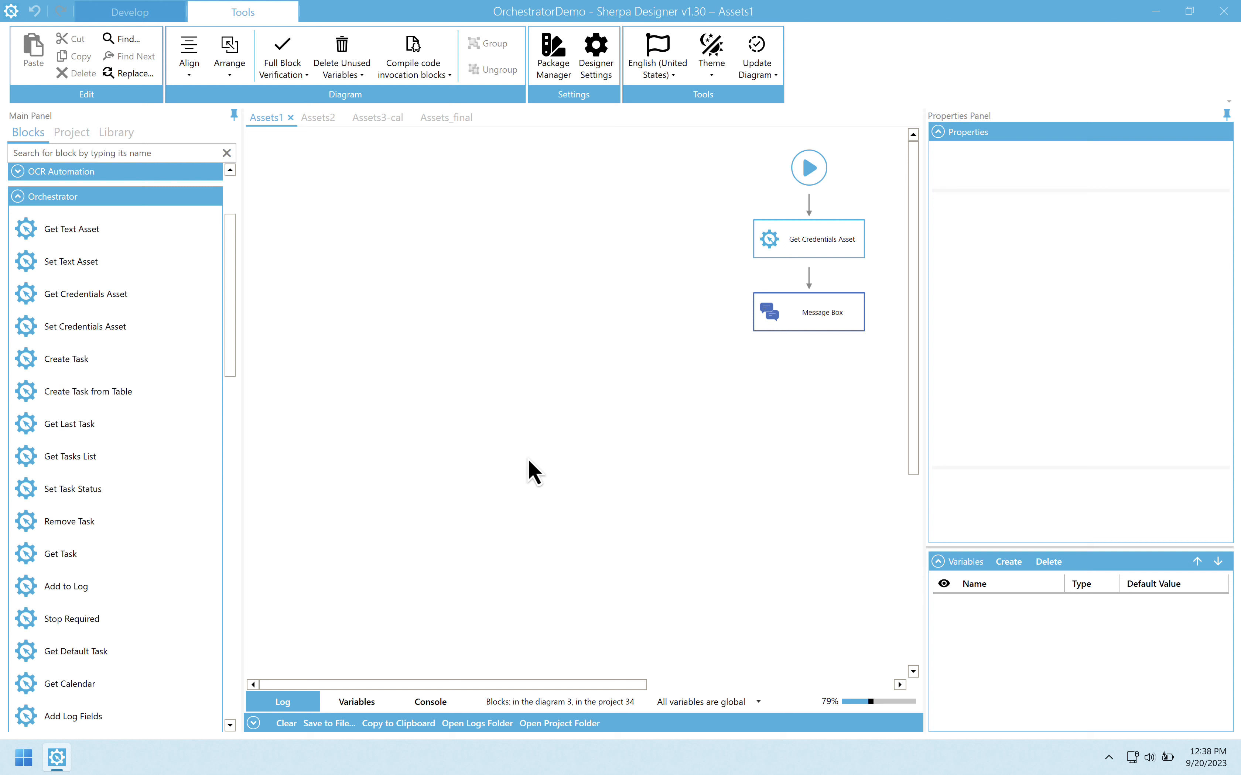
# Step: In Sherpa Designer, inspect the Get Credentials Asset block's resource GUID and look up the Testing account asset in Sherpa Orchestrator
pyautogui.click(807, 245)
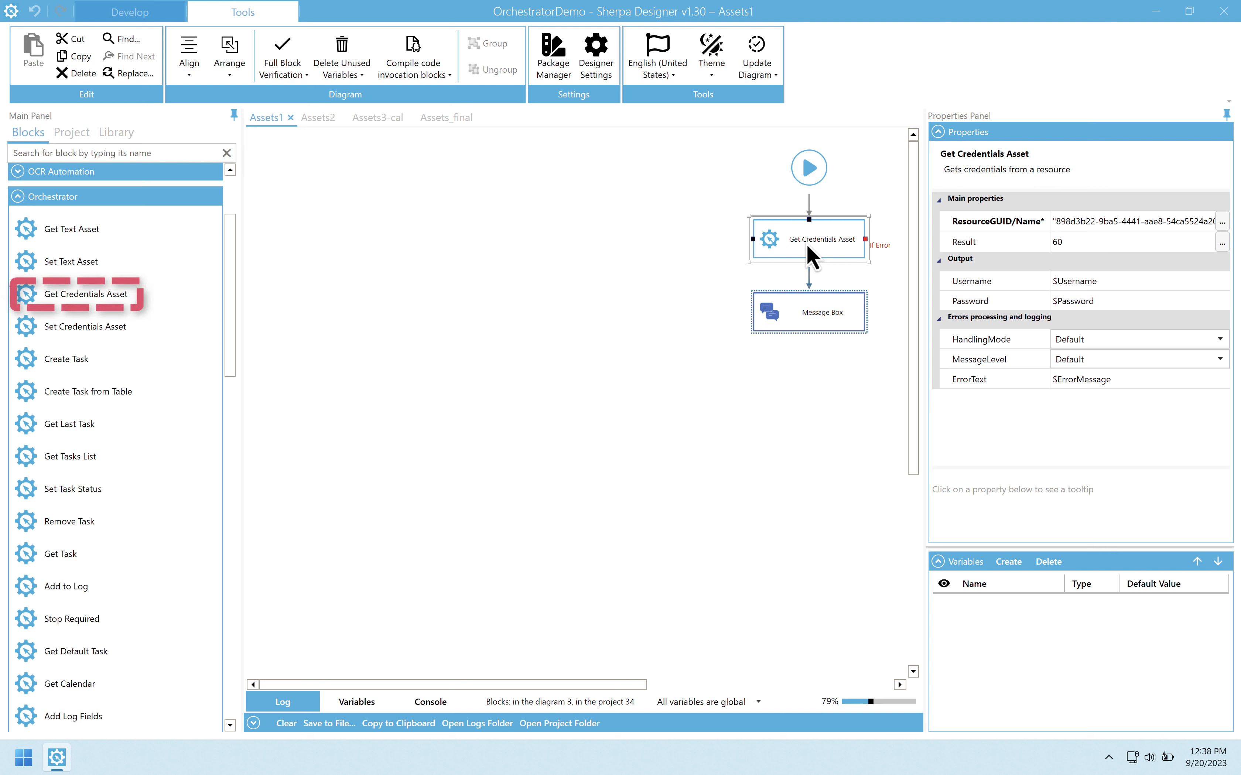
pyautogui.click(1068, 224)
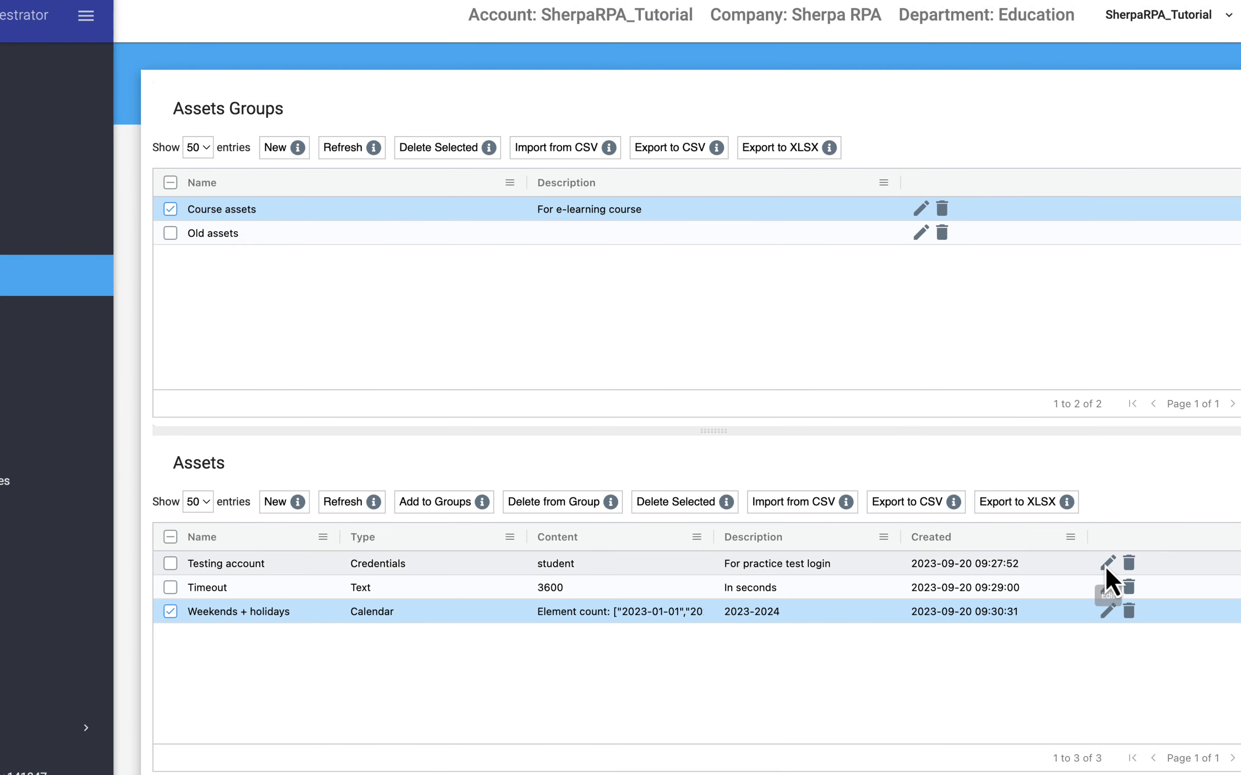
pyautogui.click(1105, 567)
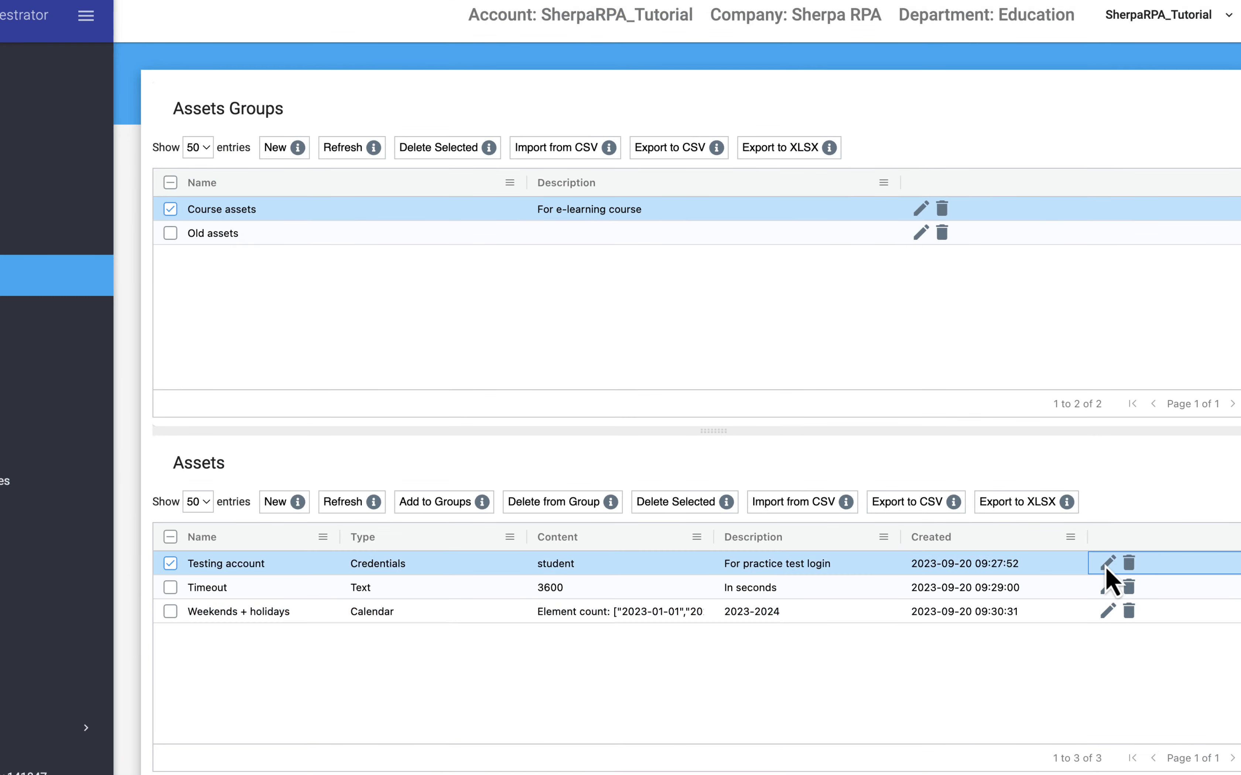
pyautogui.click(1106, 567)
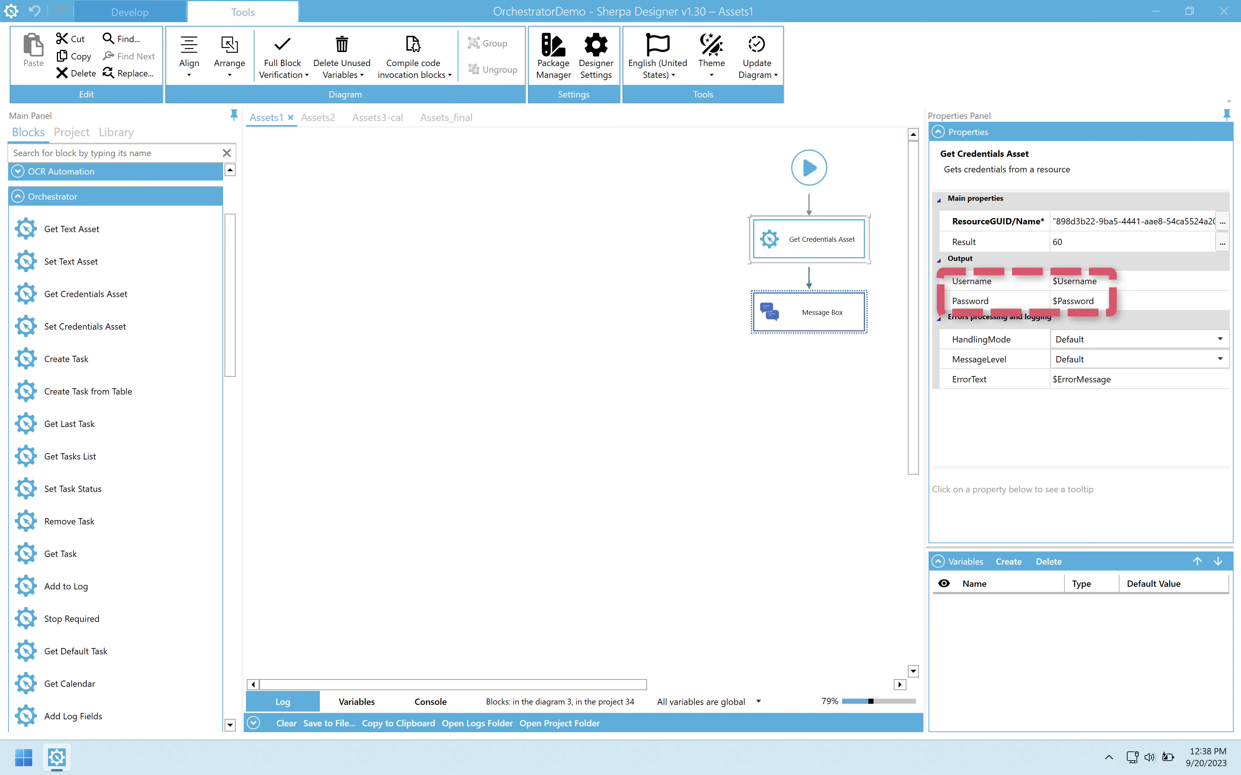
# Step: Review the Message Box block's message expression in Assets1 and run the diagram, dismissing its message box
pyautogui.click(843, 329)
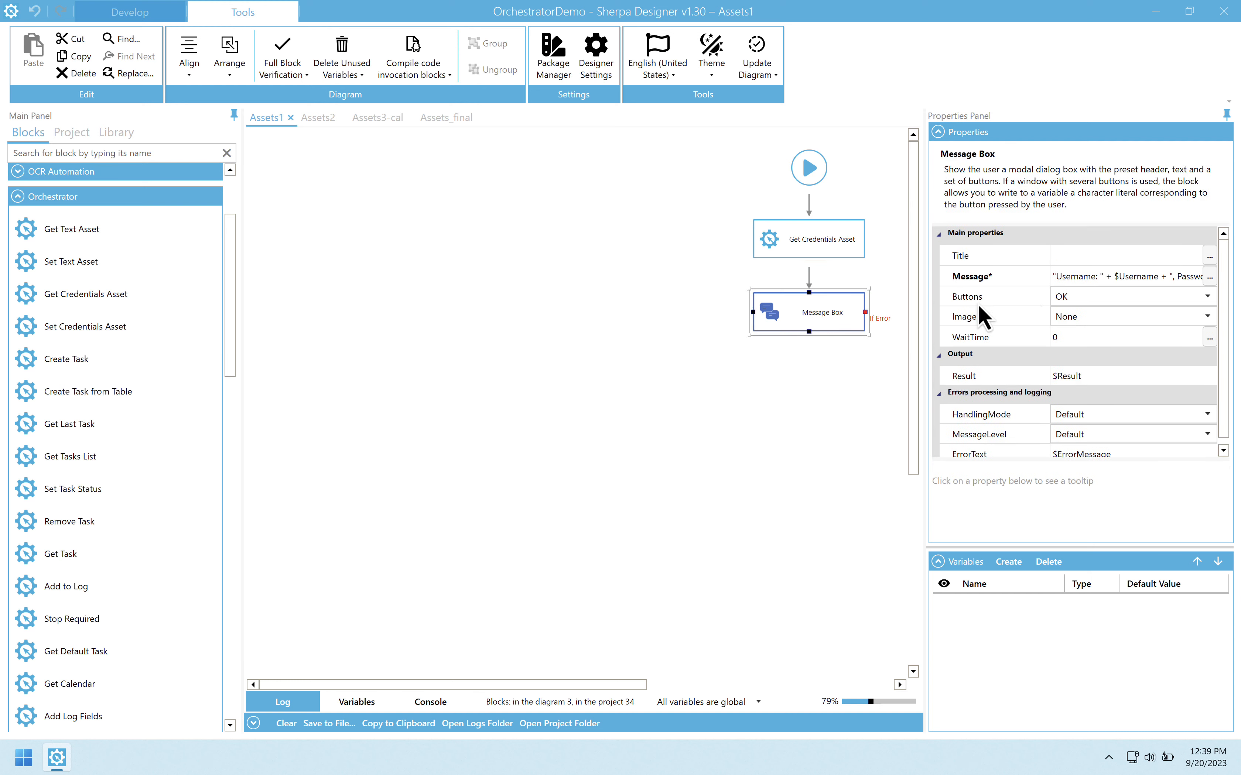
pyautogui.click(1209, 277)
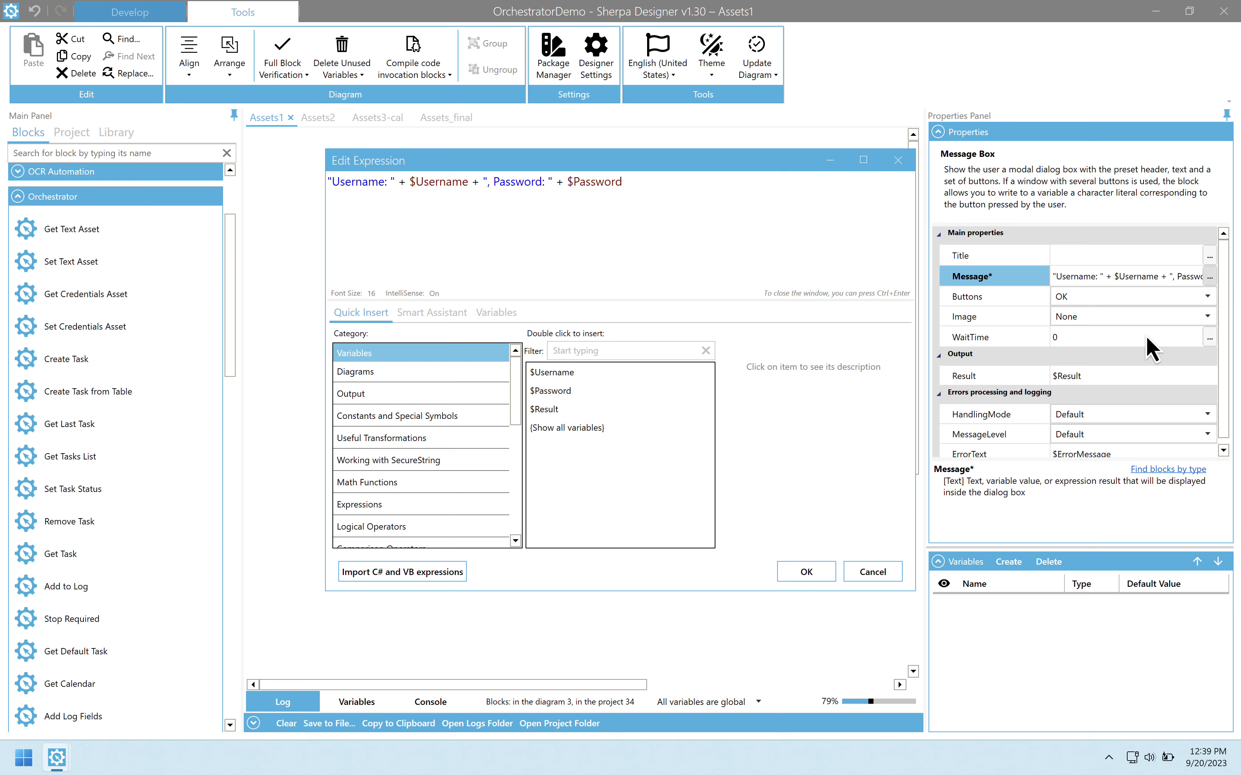
pyautogui.click(872, 572)
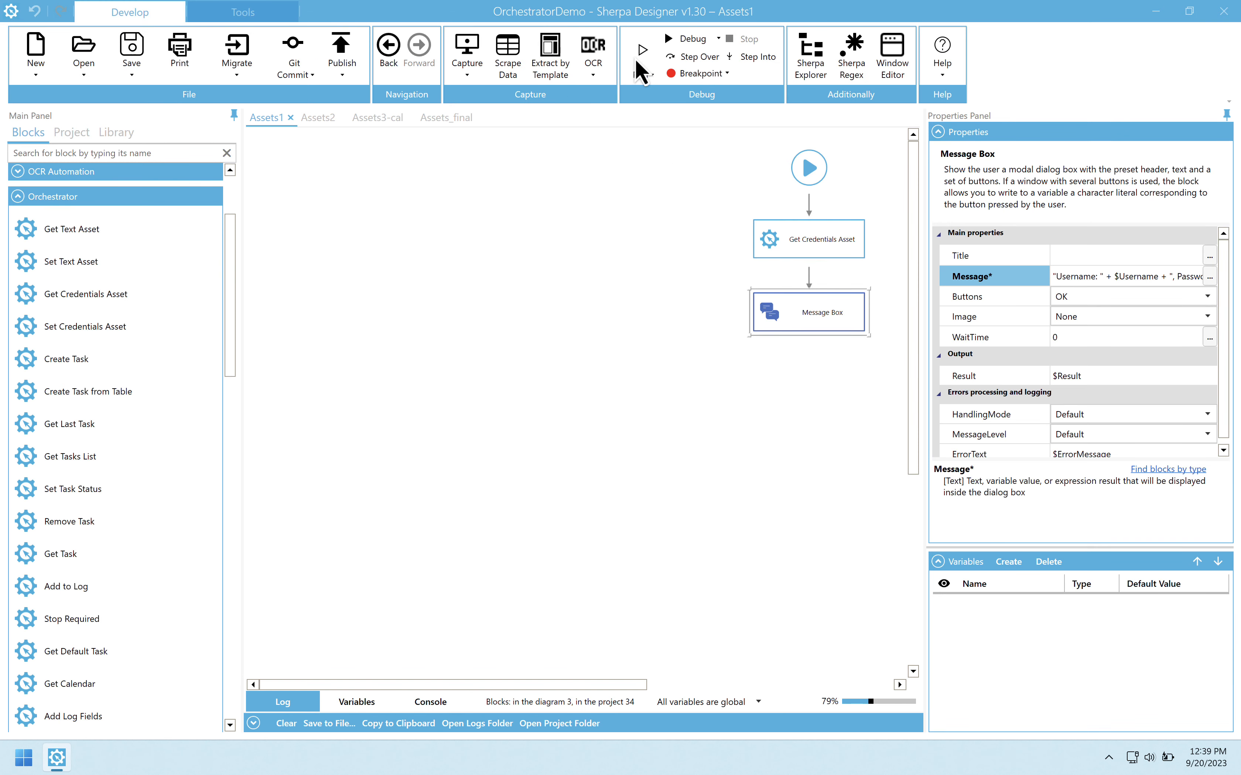
pyautogui.click(641, 58)
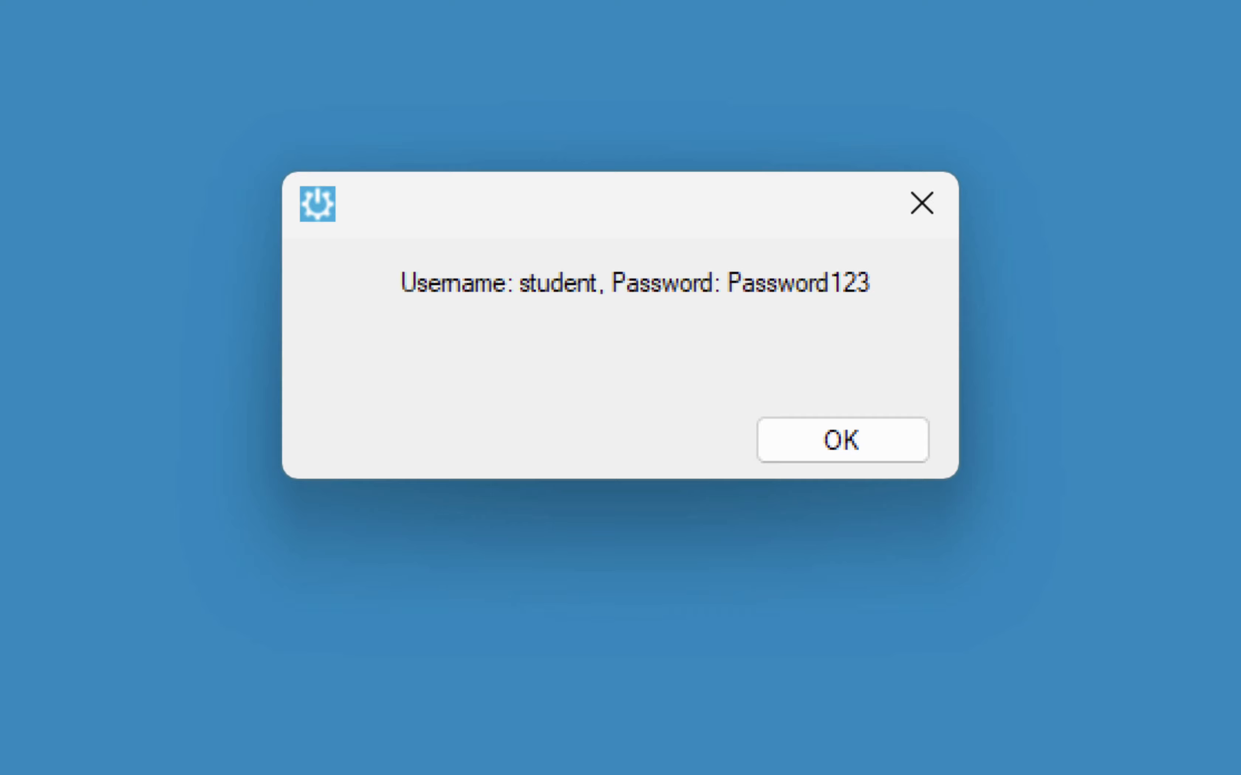
pyautogui.click(782, 451)
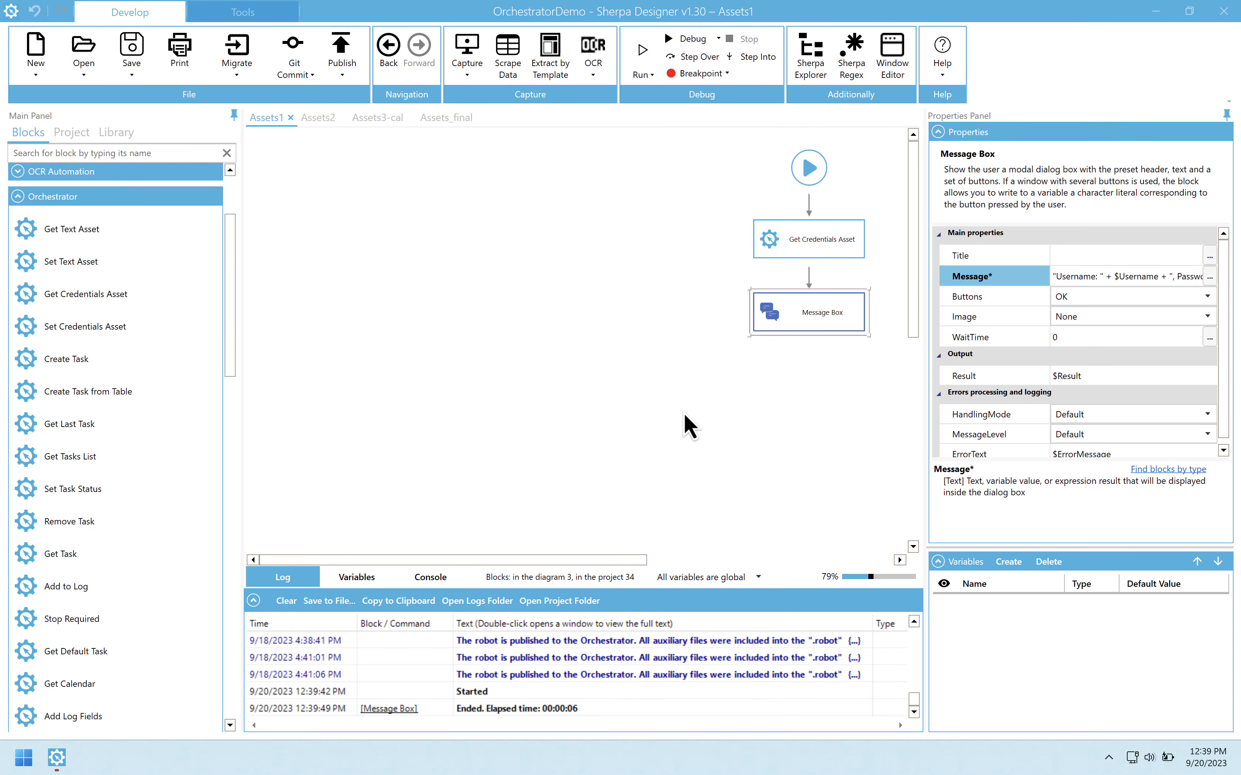
# Step: Create a SecureString variable named $Password in Assets1 and run the diagram, dismissing its message box
pyautogui.click(1002, 564)
pyautogui.click(982, 608)
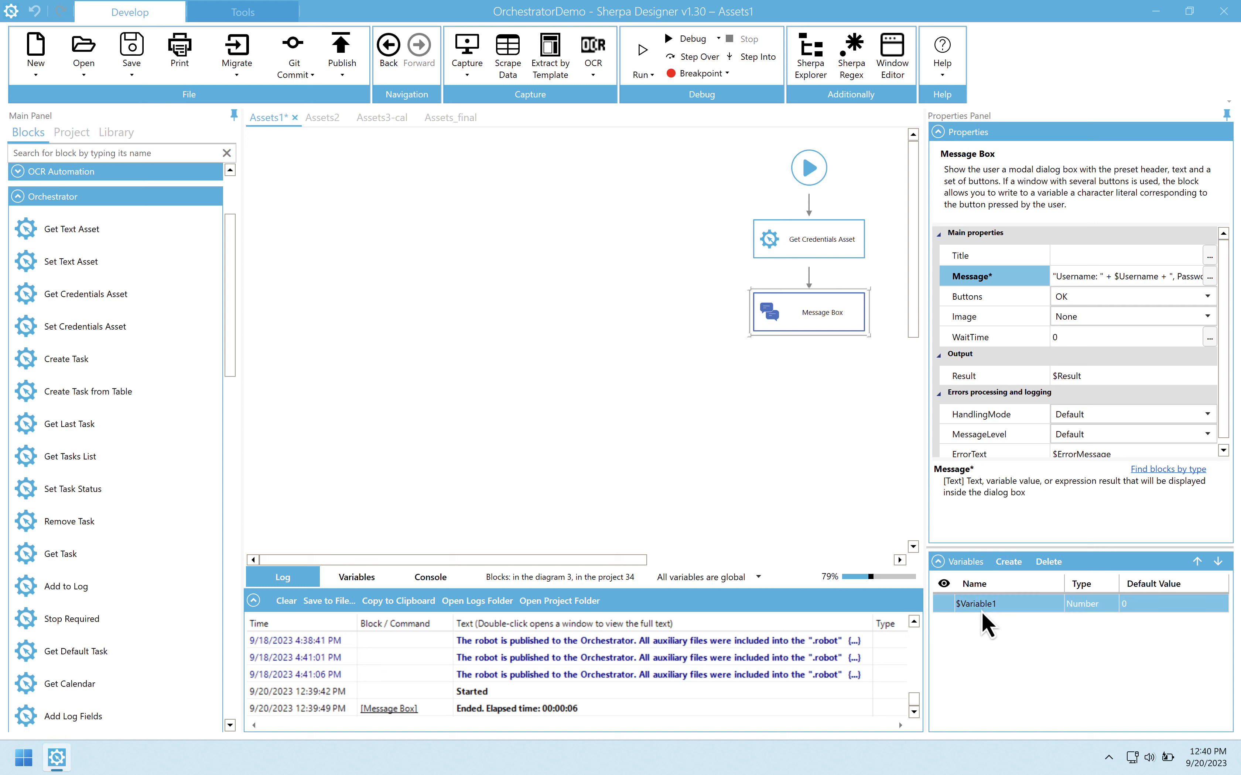
pyautogui.click(981, 612)
pyautogui.write('Password')
pyautogui.click(1087, 606)
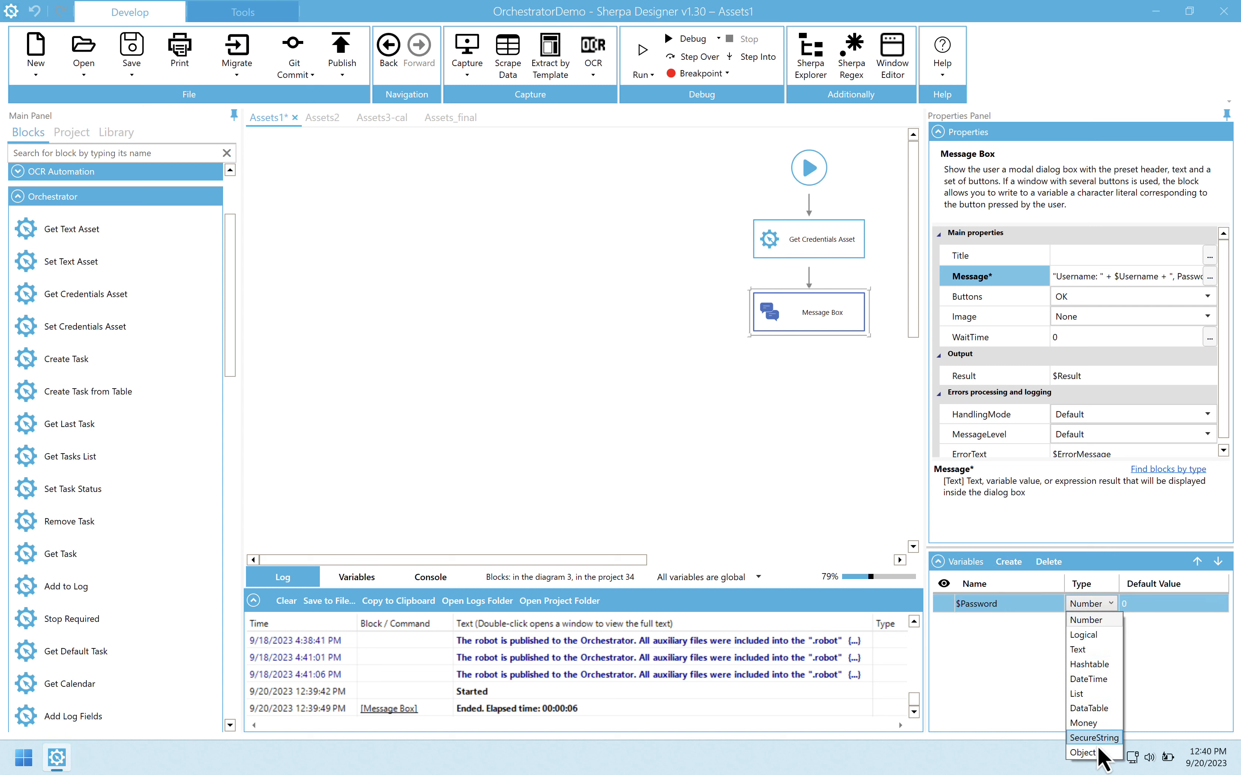
pyautogui.click(1099, 744)
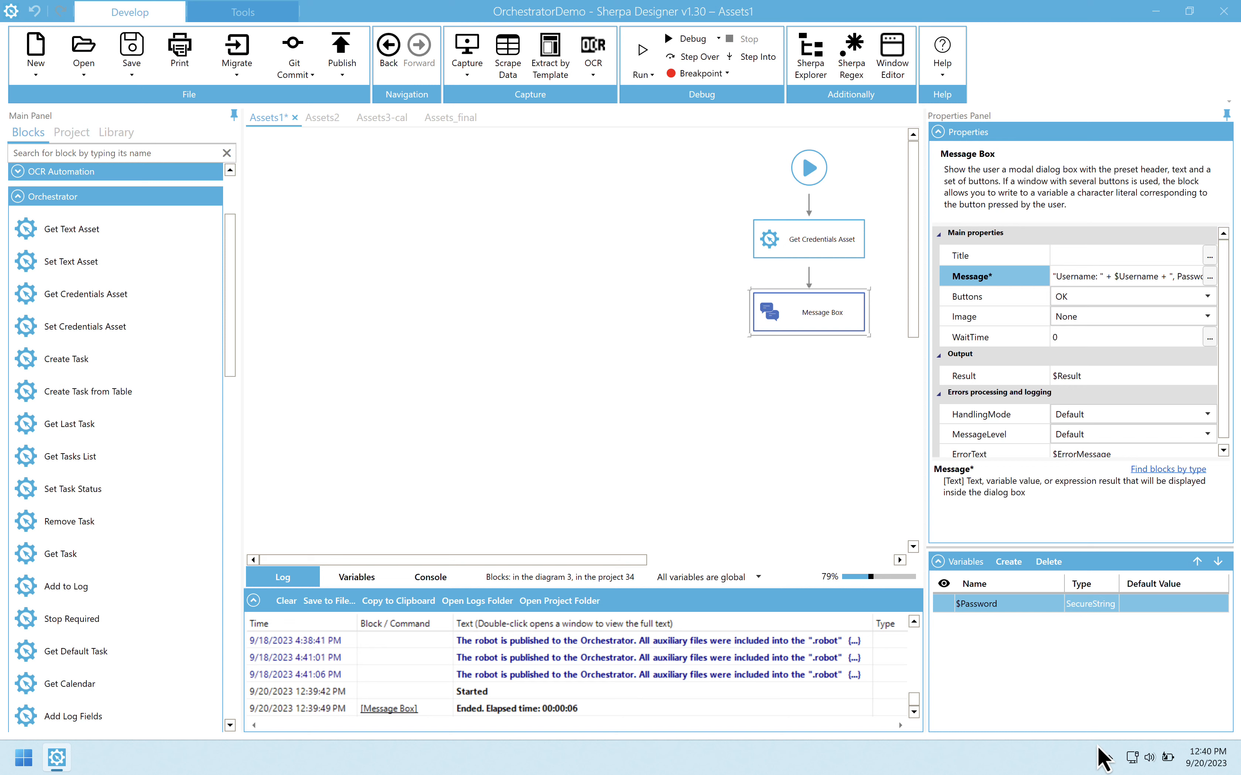
pyautogui.click(642, 57)
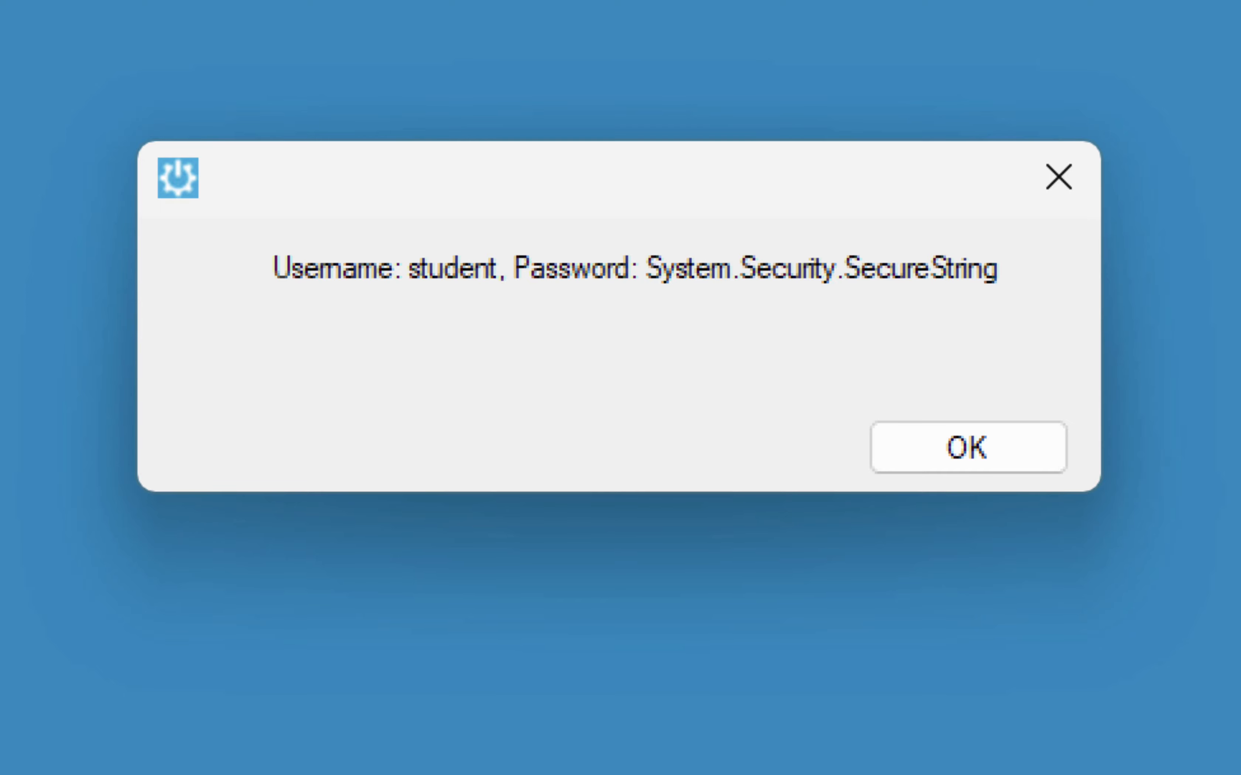
pyautogui.click(968, 447)
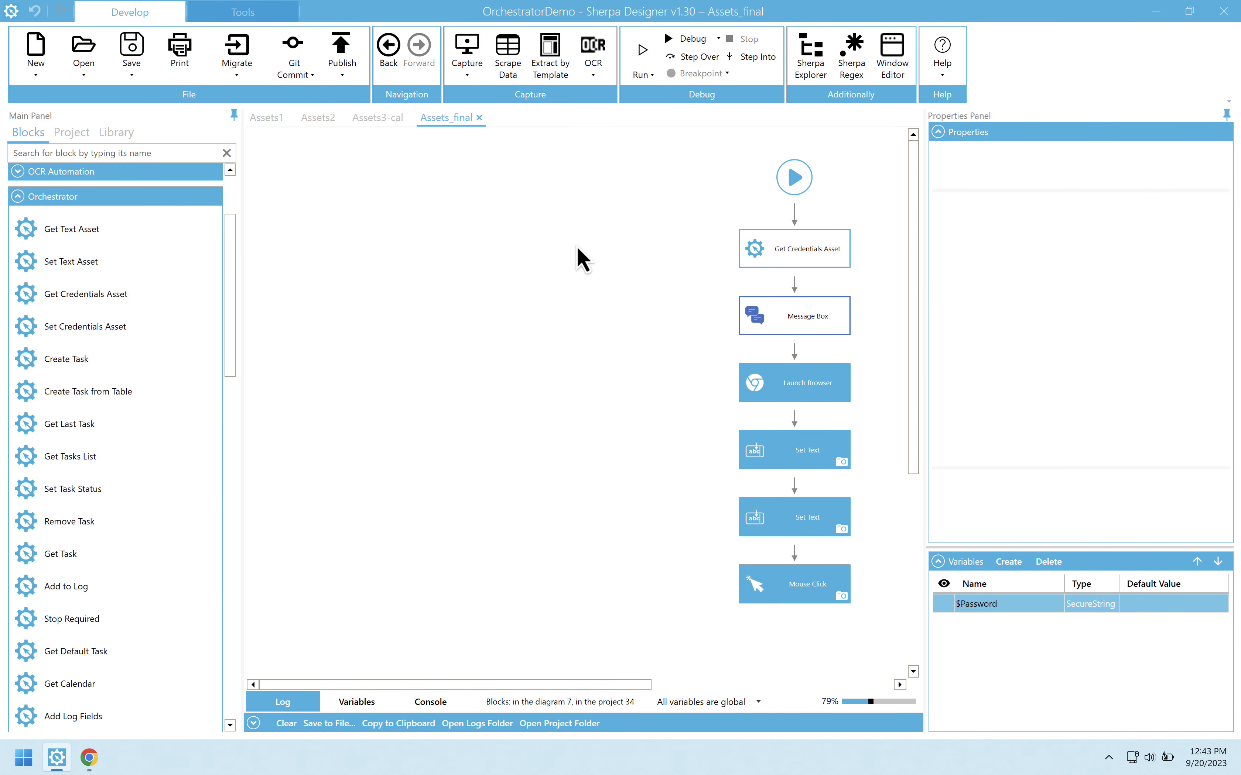
# Step: Inspect the Set Text block that enters $Password in the Assets_final diagram and run the diagram
pyautogui.click(790, 521)
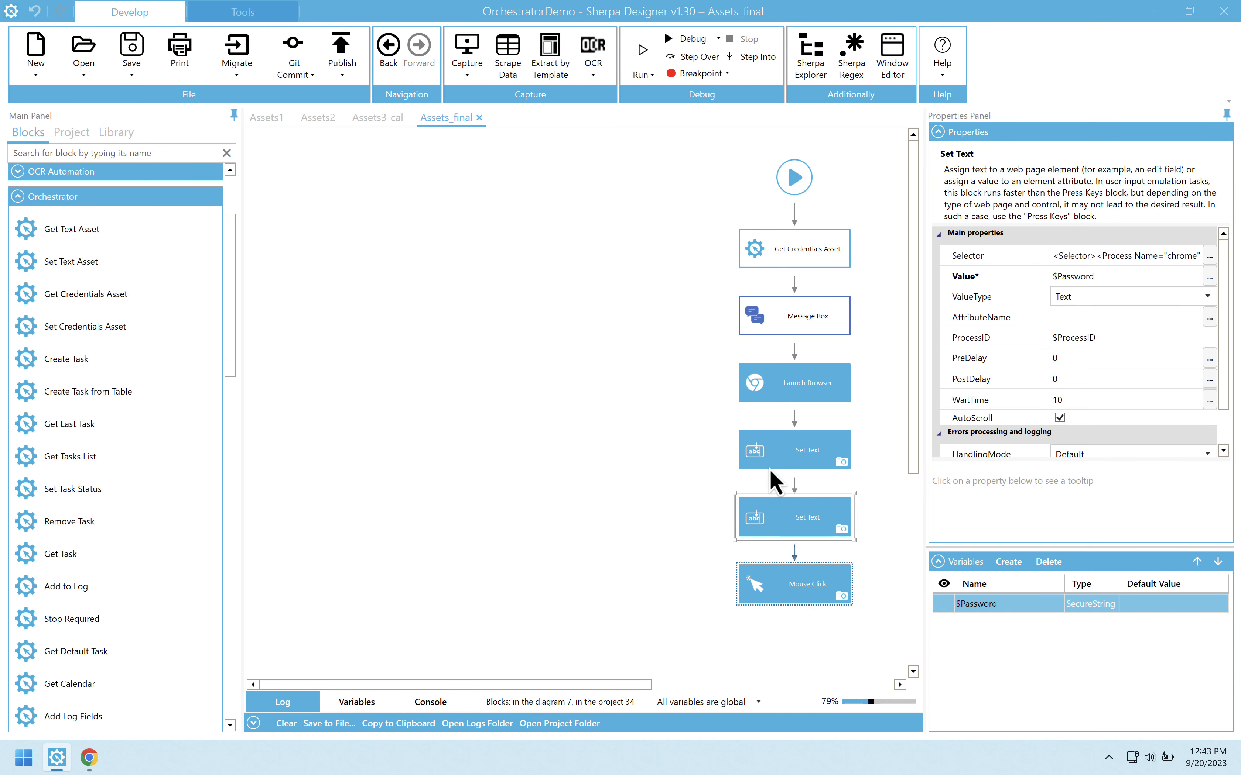
pyautogui.click(630, 61)
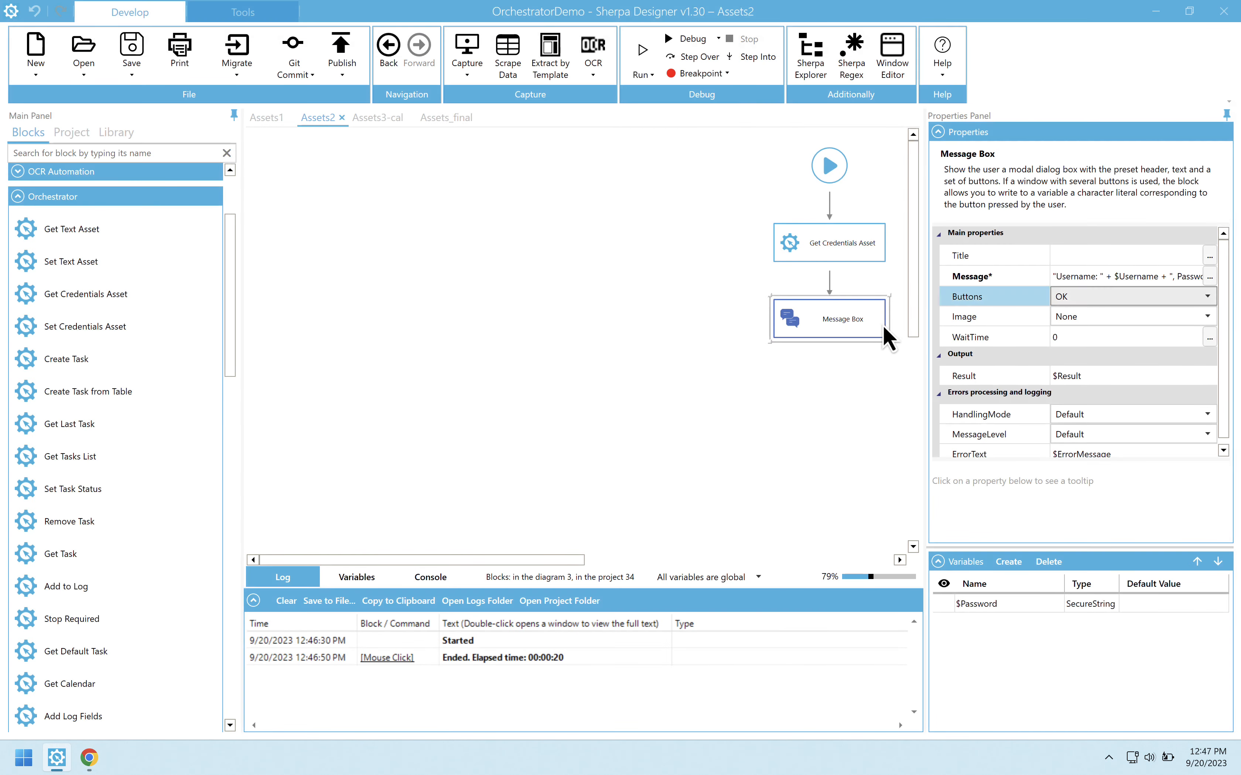
# Step: Review the Message Box block's message expression in Assets2 and look up the description of the _fromsecure function for SecureString values
pyautogui.click(1211, 279)
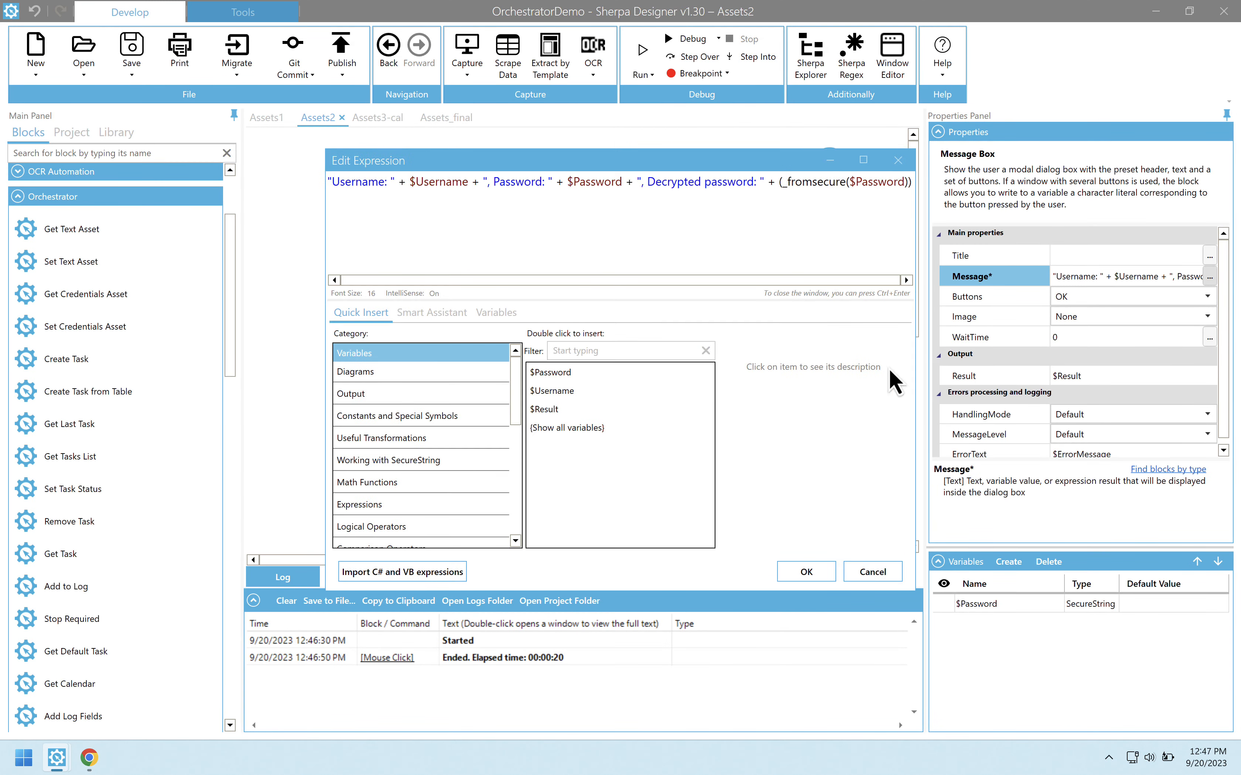
pyautogui.click(480, 468)
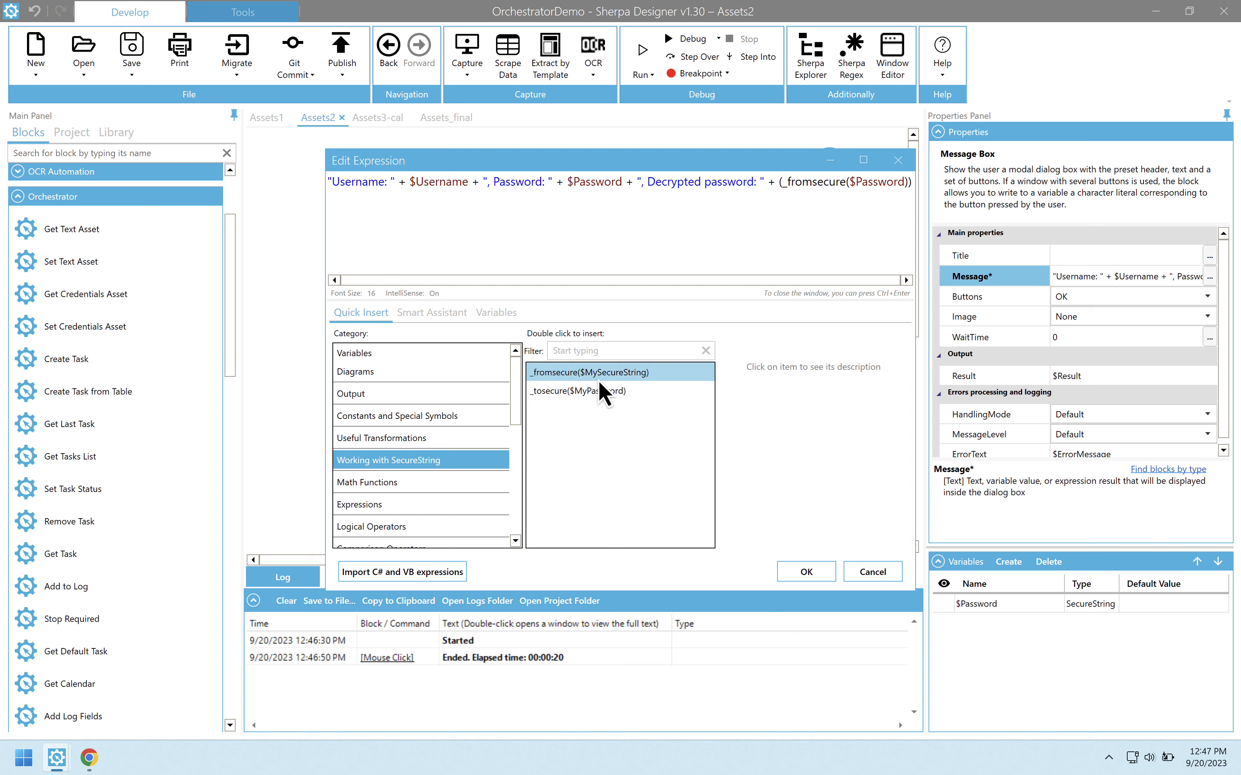
pyautogui.click(610, 374)
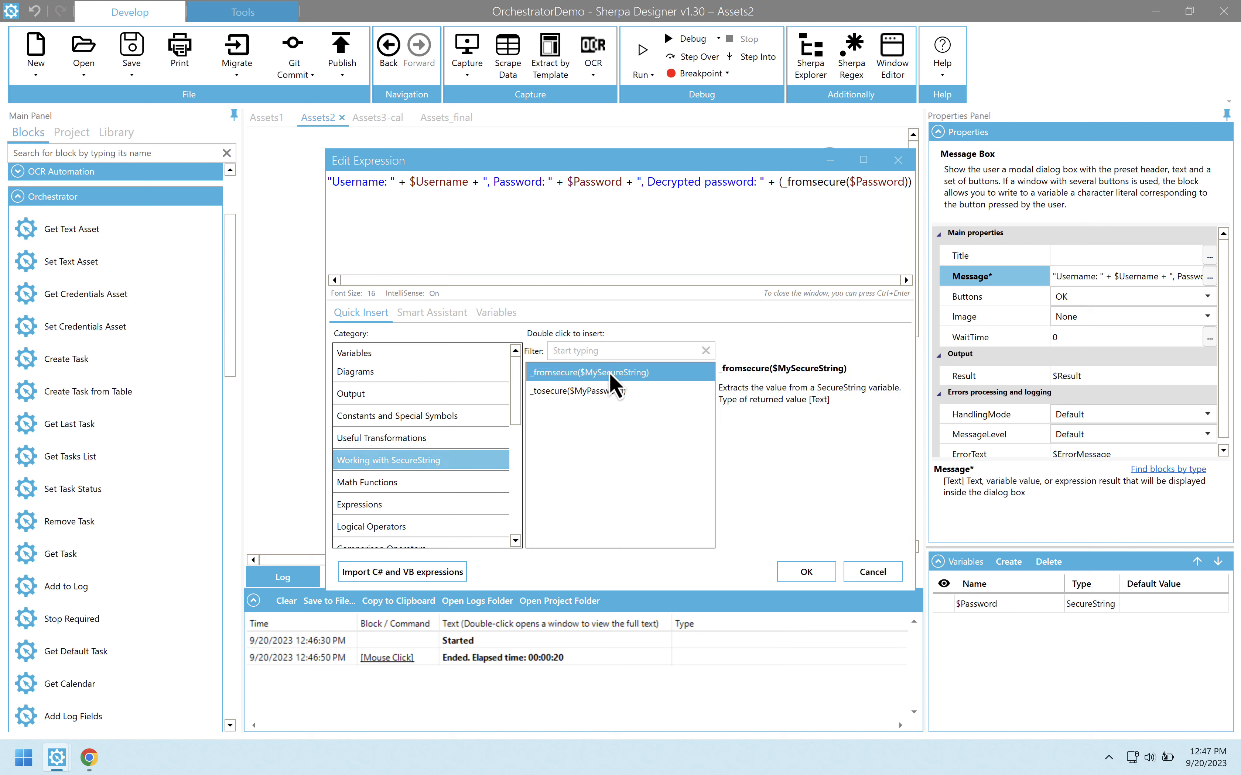
pyautogui.click(874, 573)
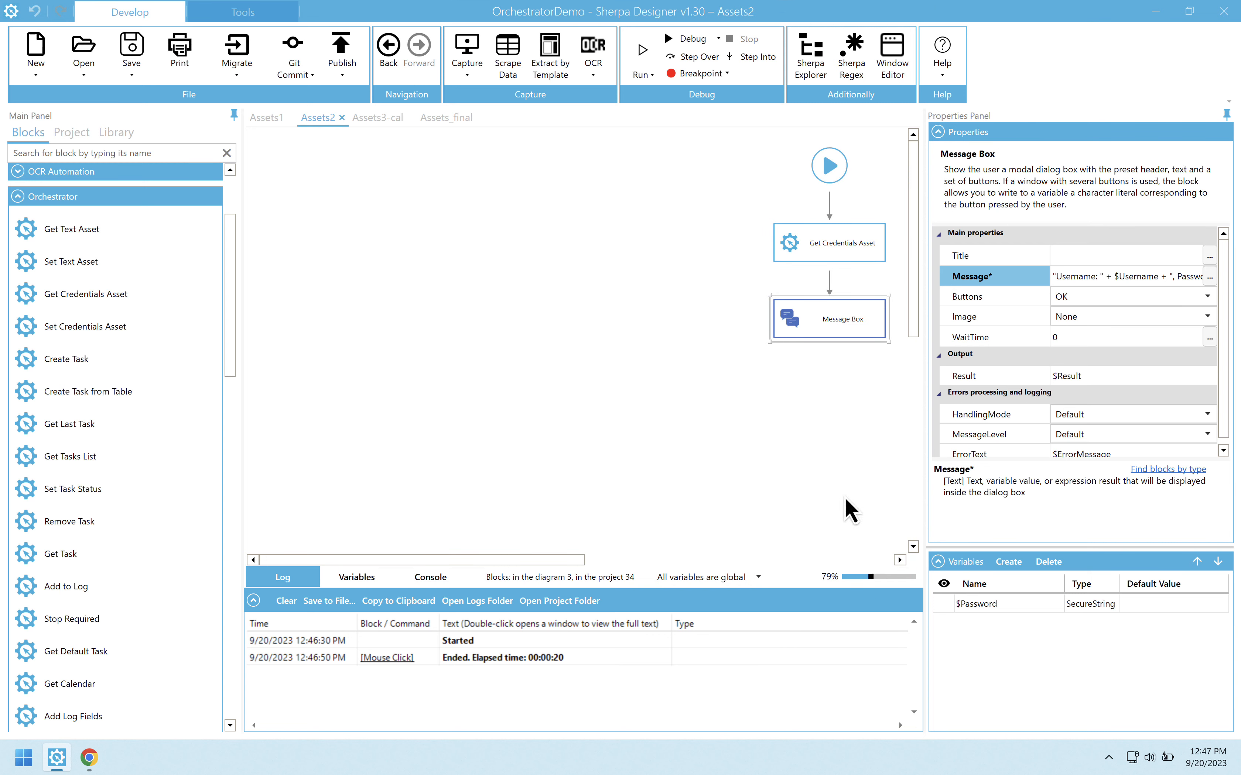
# Step: Run the Assets2 diagram and dismiss its message box
pyautogui.click(642, 58)
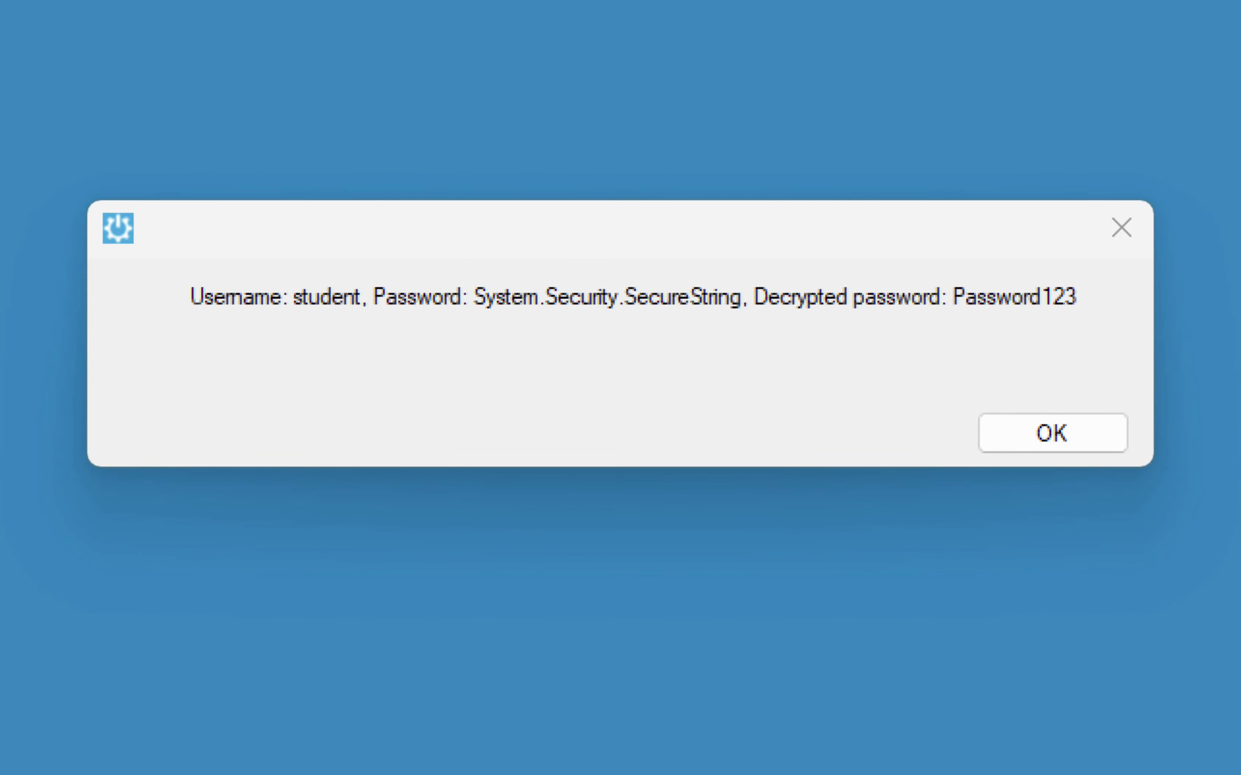
pyautogui.click(1052, 433)
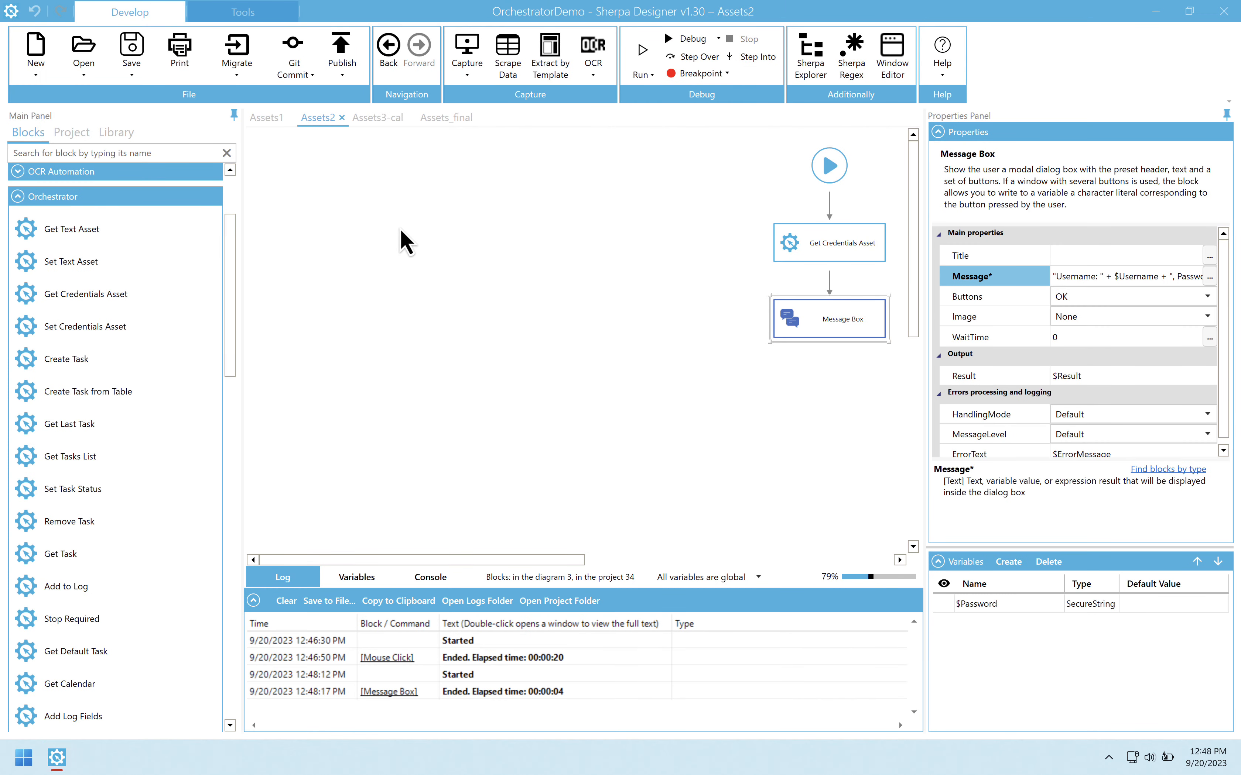
# Step: Add a Get Text Asset block from the Orchestrator blocks to the empty area of the Assets2 diagram
pyautogui.moveTo(72, 230); pyautogui.dragTo(626, 258)
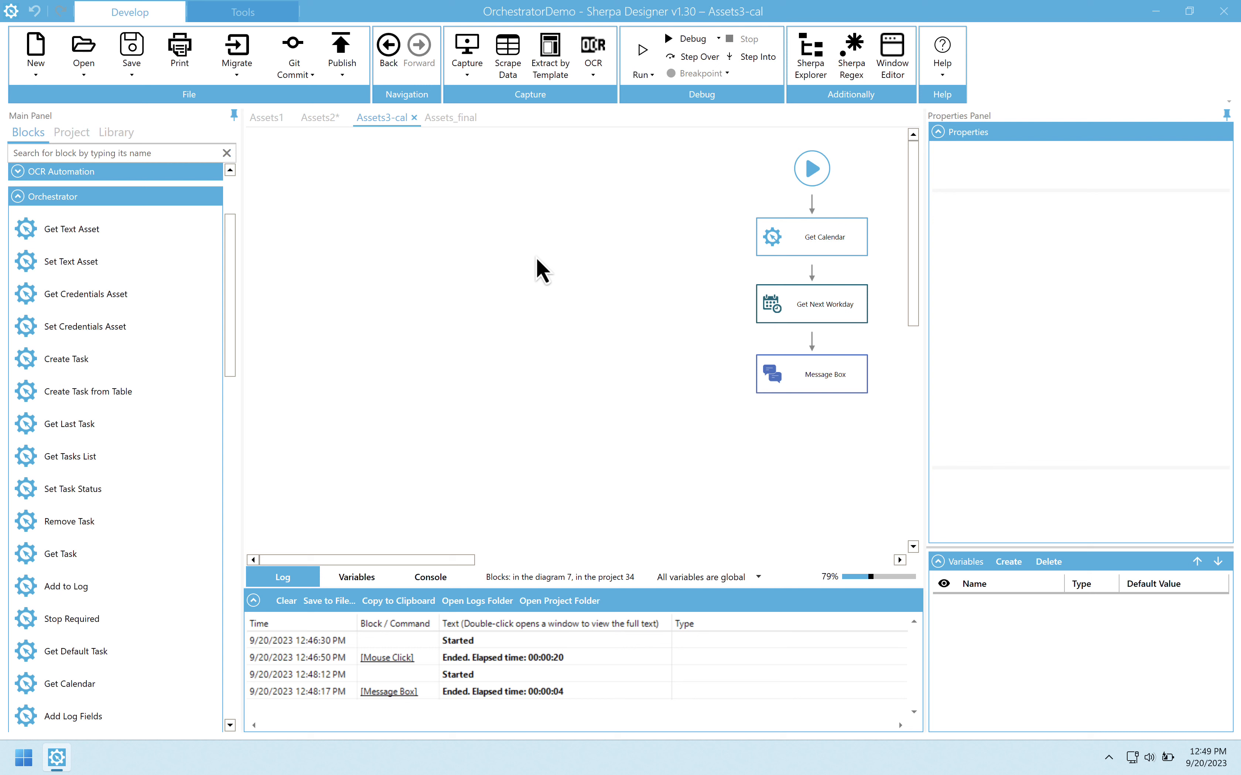
# Step: Inspect the Get Calendar block's properties in the Assets3-cal diagram and browse the available Date and Time blocks
pyautogui.click(797, 241)
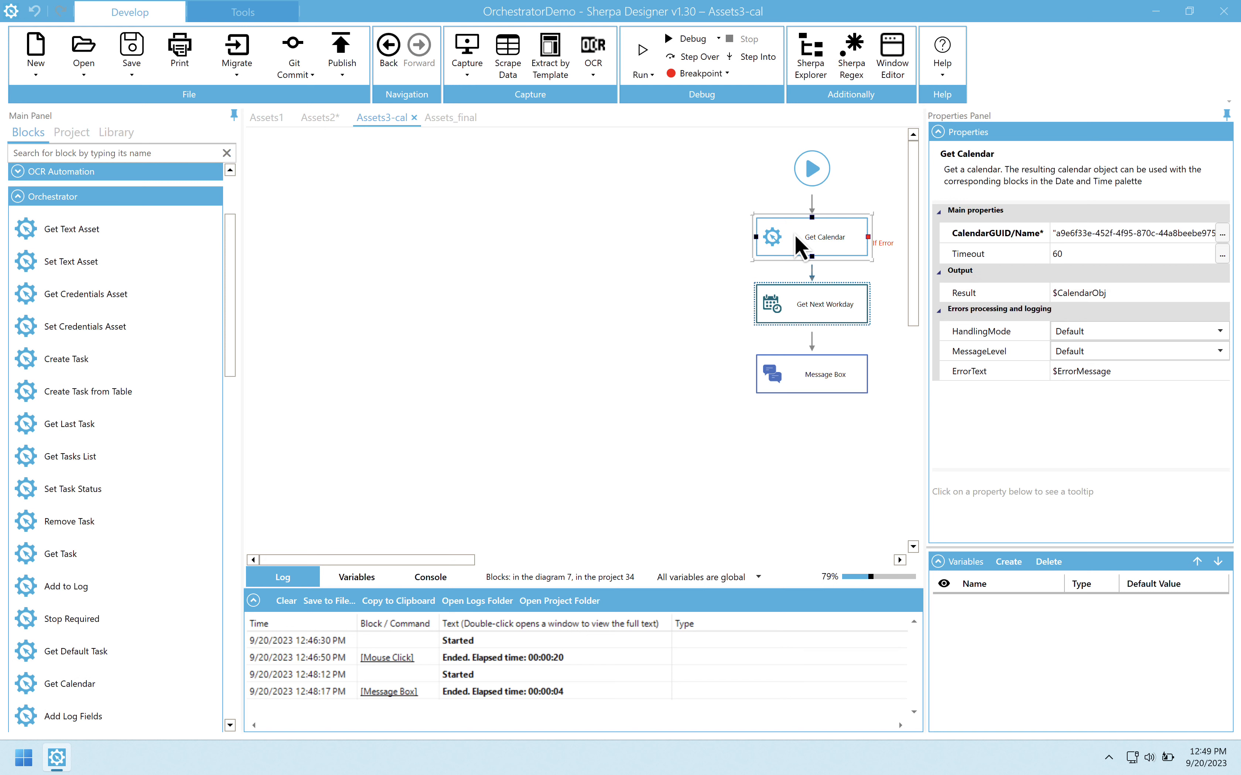
pyautogui.click(23, 197)
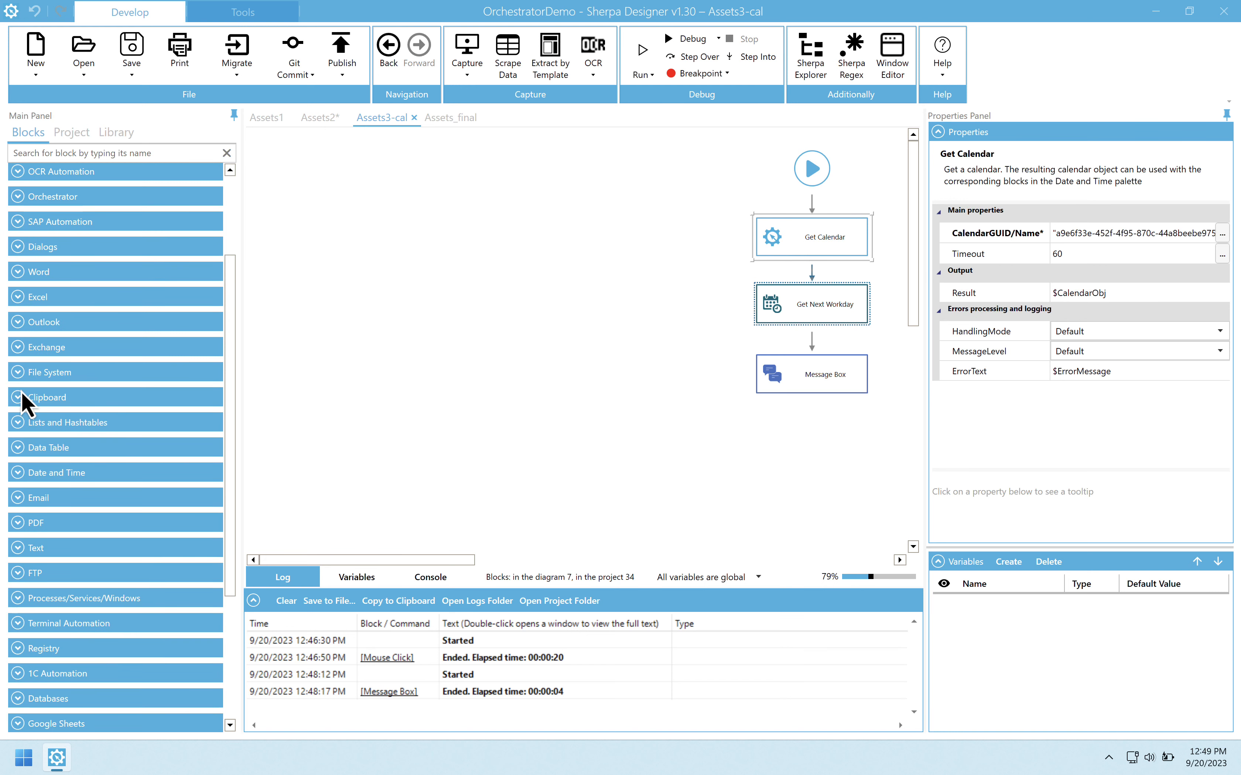
pyautogui.click(20, 474)
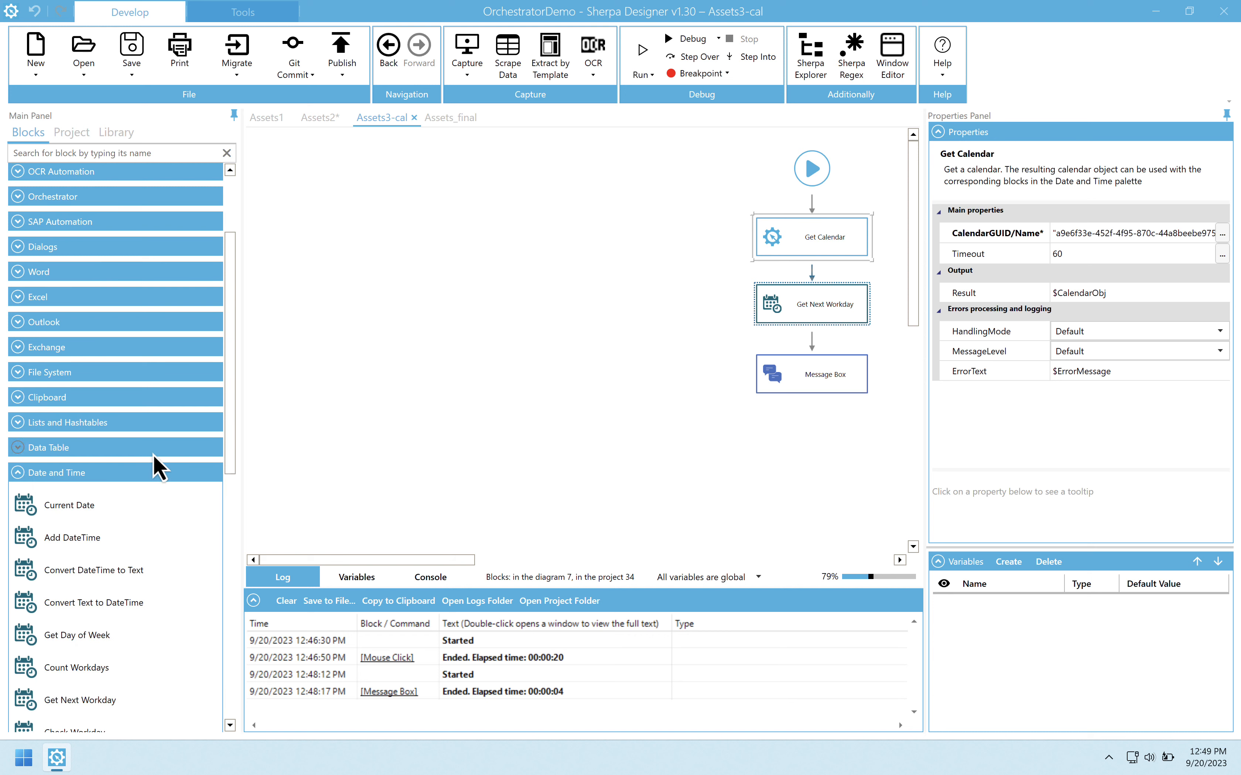
pyautogui.moveTo(230, 457); pyautogui.dragTo(231, 584)
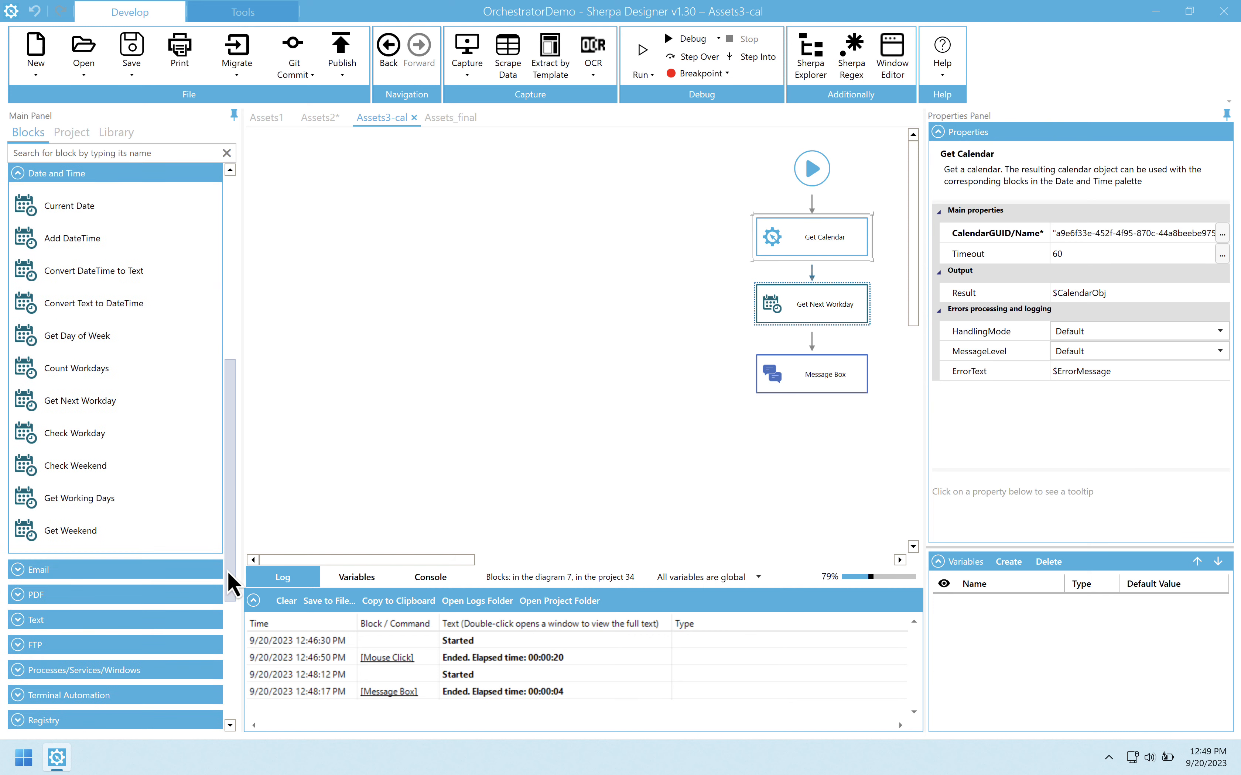
# Step: Inspect the properties of the Get Next Workday and Message Box blocks in Assets3-cal and run the diagram
pyautogui.click(800, 320)
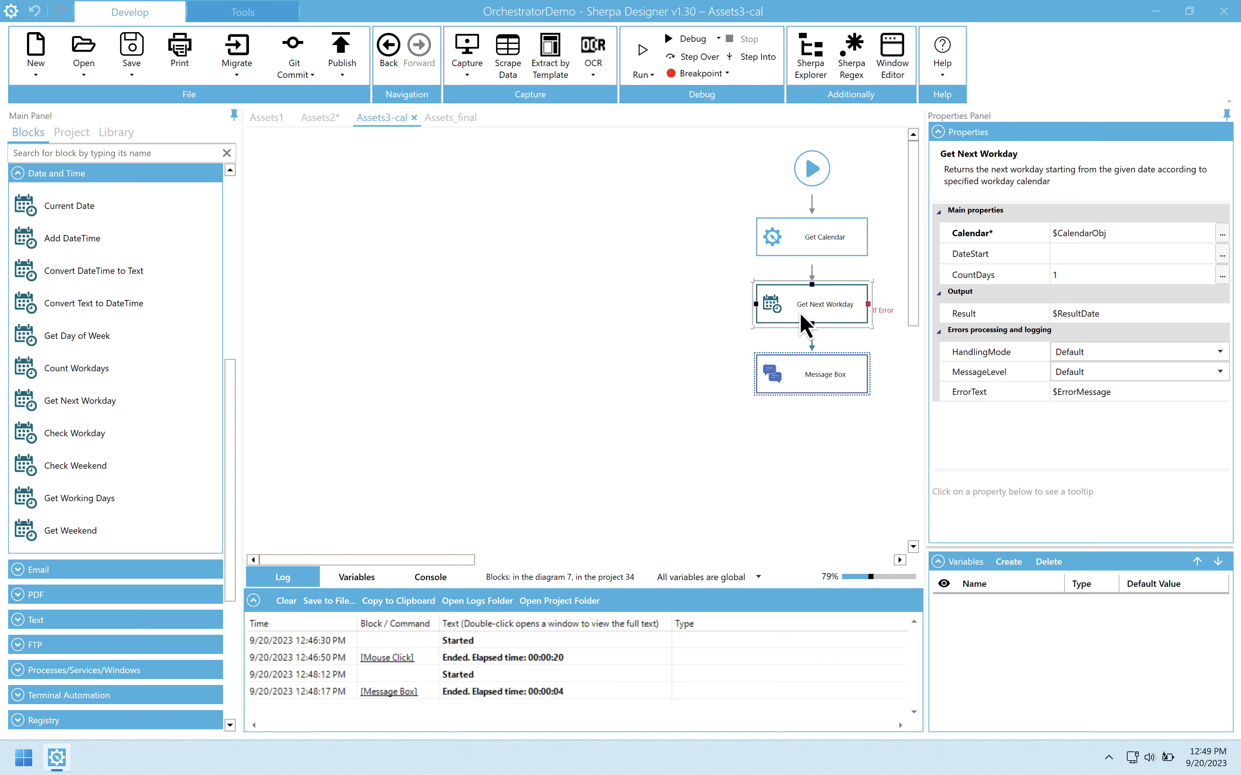
pyautogui.click(796, 377)
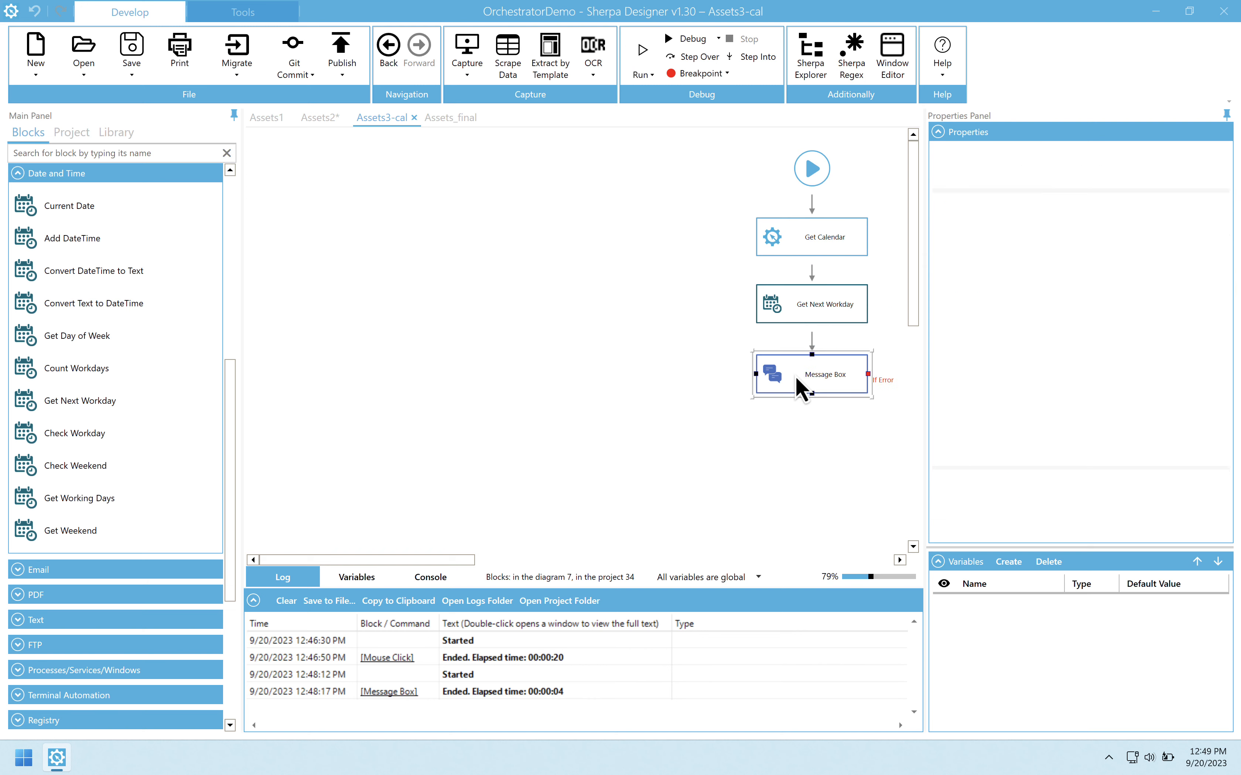
pyautogui.click(641, 59)
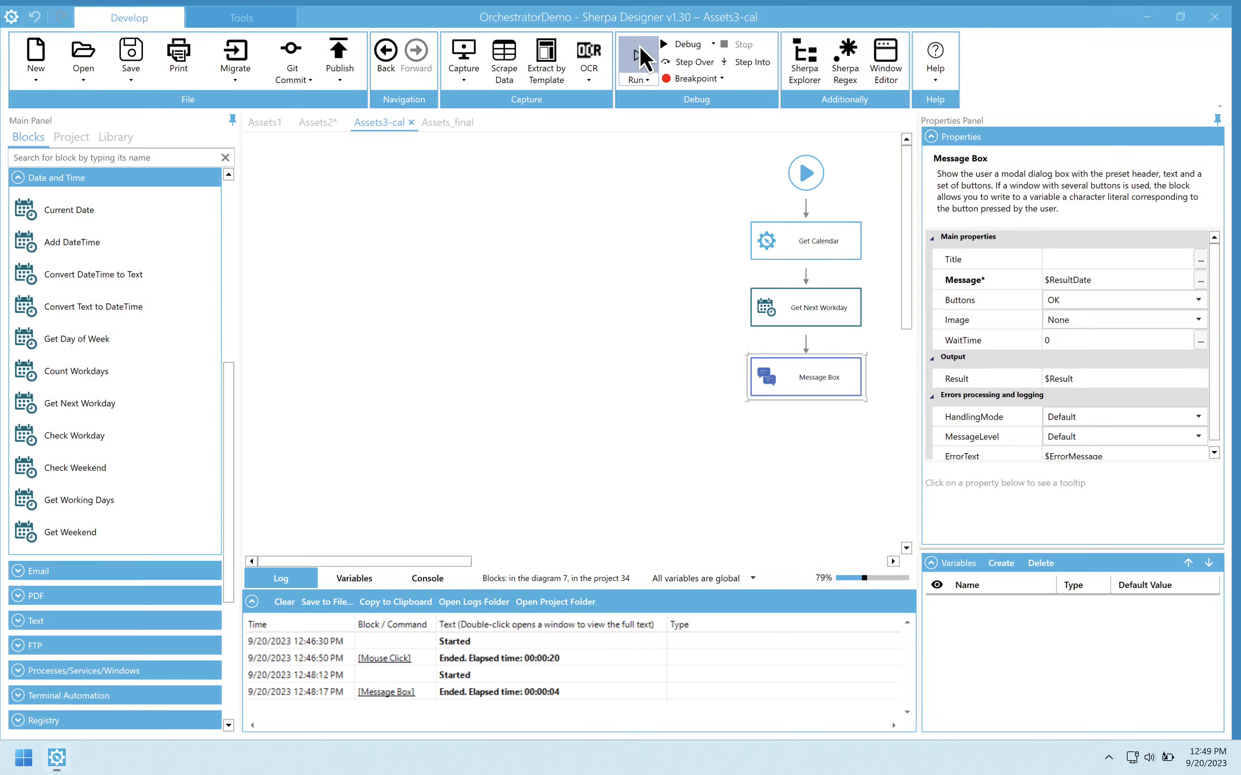